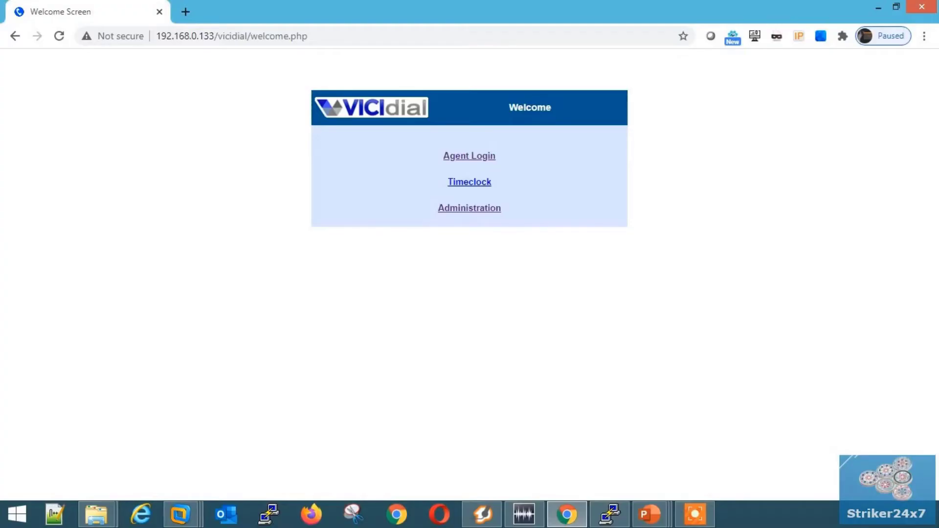
- Add user number avatar with a password, full name avatar and user level 8
{"action": "left_click", "coordinate": [471, 208]}
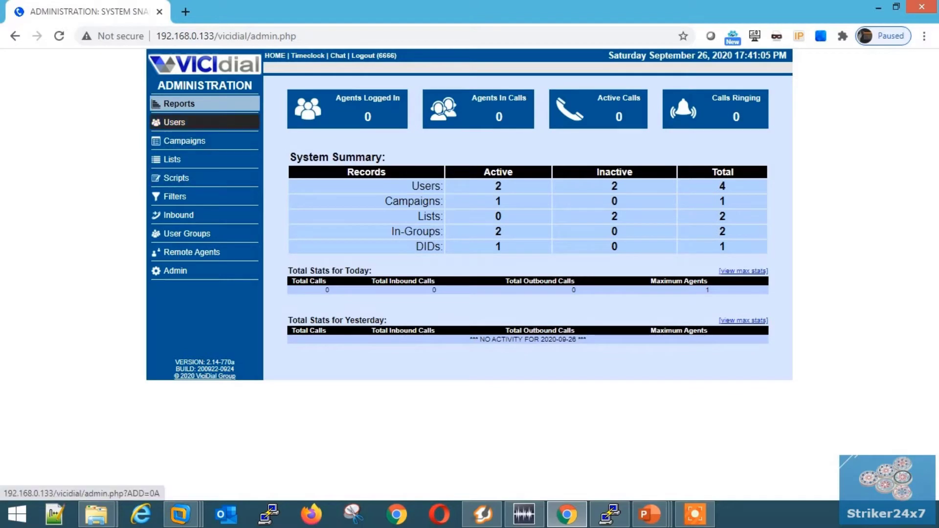
{"action": "left_click", "coordinate": [175, 122]}
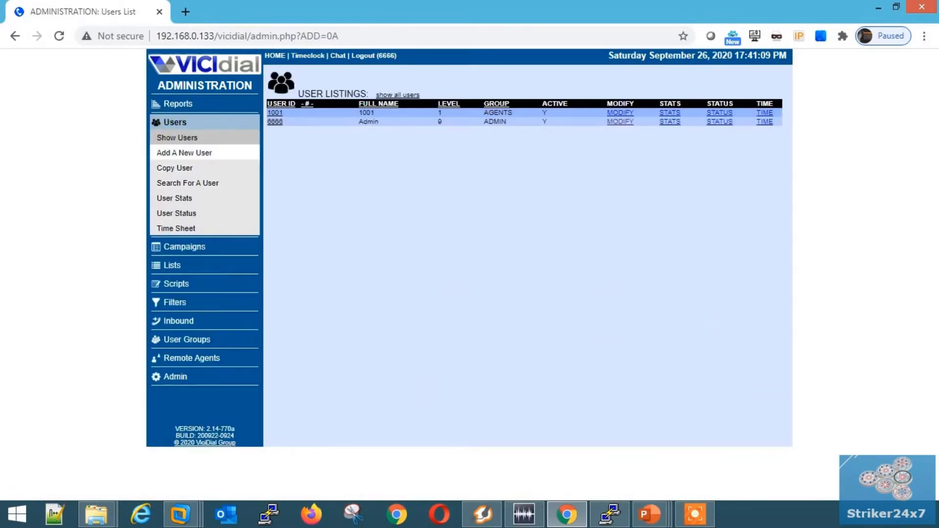
{"action": "left_click", "coordinate": [184, 153]}
{"action": "left_click", "coordinate": [360, 120]}
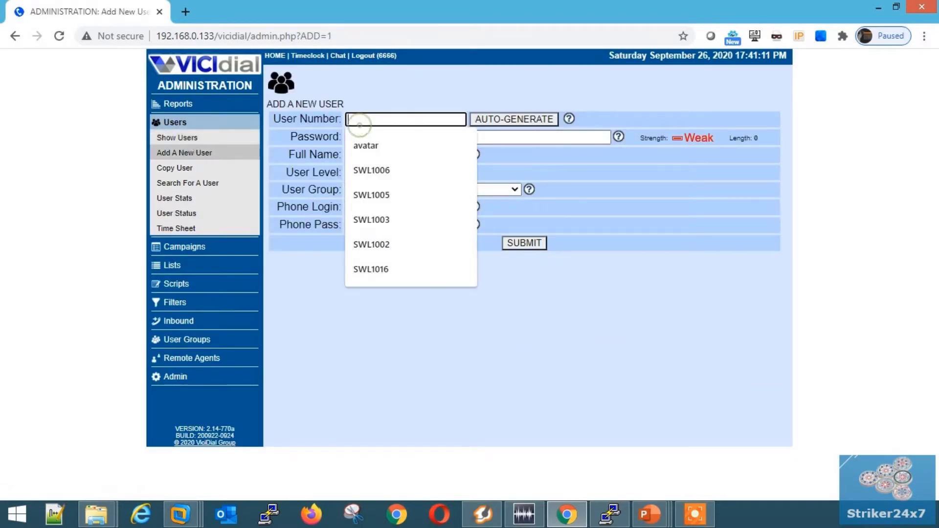
{"action": "type", "text": "av"}
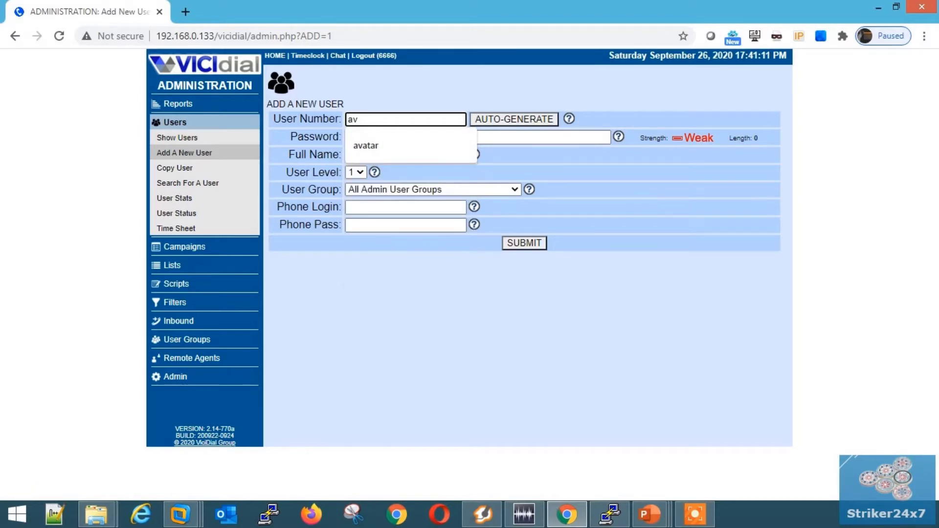
{"action": "type", "text": "atar"}
{"action": "left_click", "coordinate": [372, 136]}
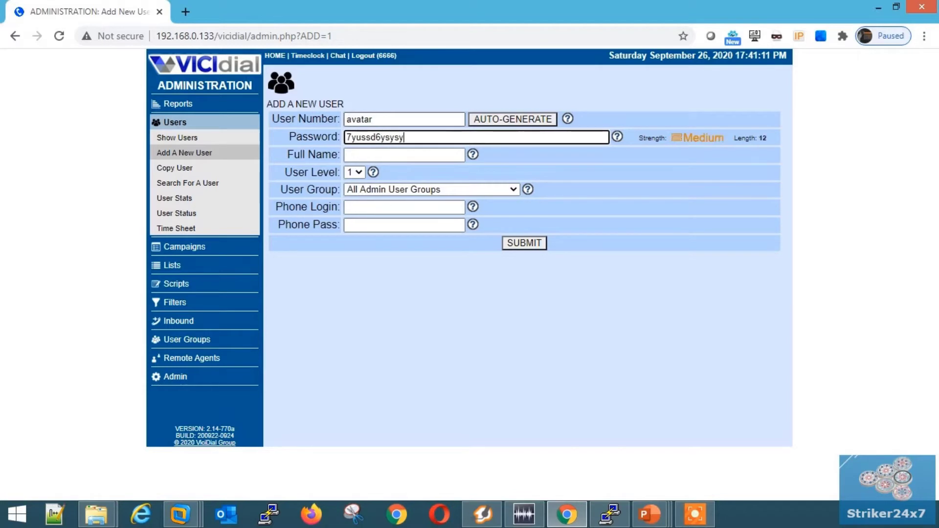
{"action": "left_click", "coordinate": [404, 155]}
{"action": "type", "text": "avatar"}
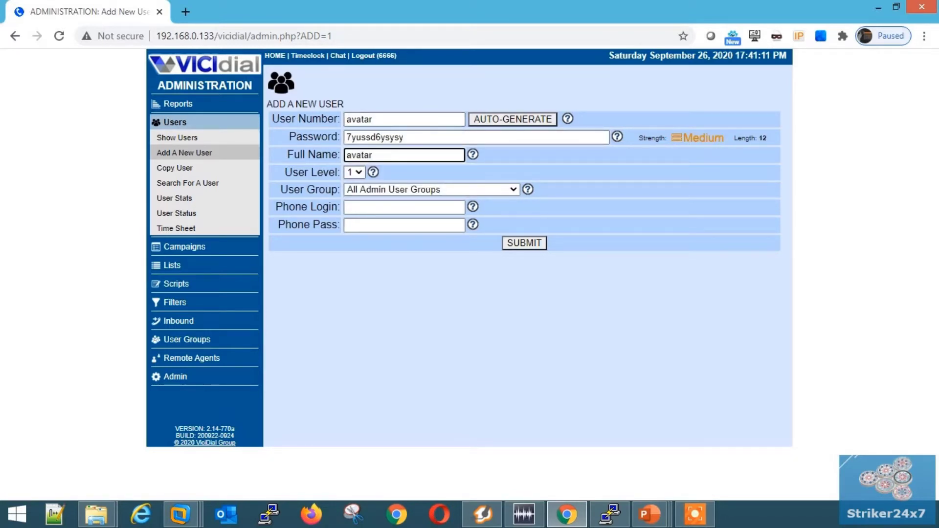
{"action": "left_click", "coordinate": [354, 172]}
{"action": "left_click", "coordinate": [354, 265]}
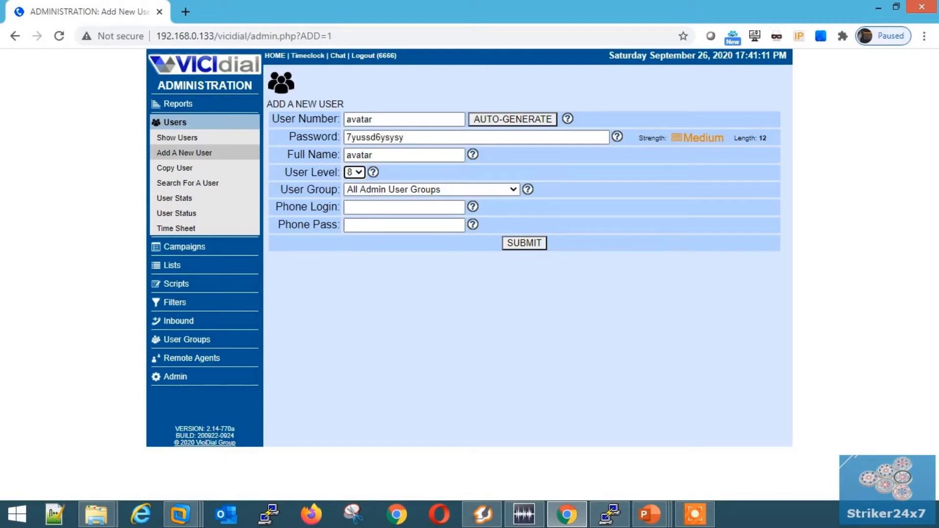
{"action": "left_click", "coordinate": [524, 243]}
- Set Agent API Access and API Only User to 1 for avatar, save, and show the user list
{"action": "scroll", "coordinate": [522, 274], "scroll_direction": "down", "scroll_amount": 20}
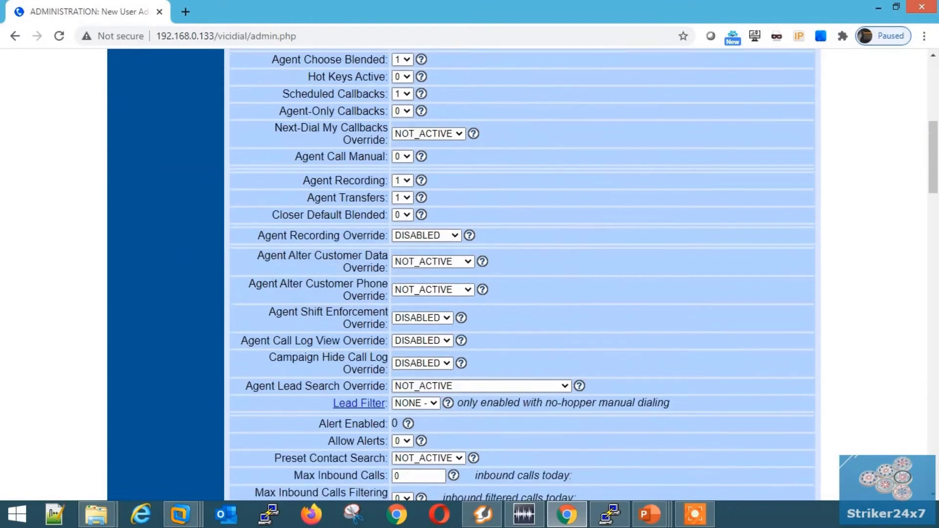
{"action": "scroll", "coordinate": [522, 273], "scroll_direction": "down", "scroll_amount": 15}
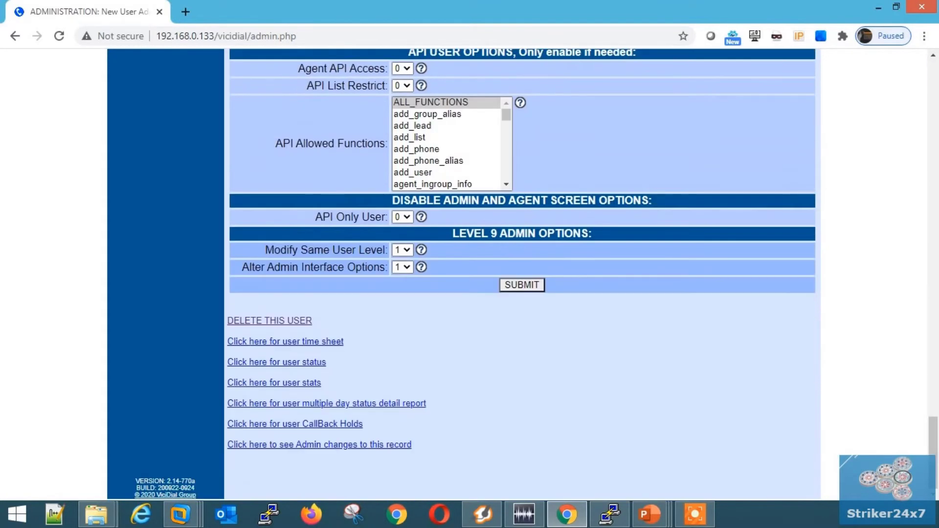
{"action": "left_click", "coordinate": [402, 68]}
{"action": "left_click", "coordinate": [399, 87]}
{"action": "left_click", "coordinate": [402, 217]}
{"action": "left_click", "coordinate": [398, 237]}
{"action": "left_click", "coordinate": [522, 285]}
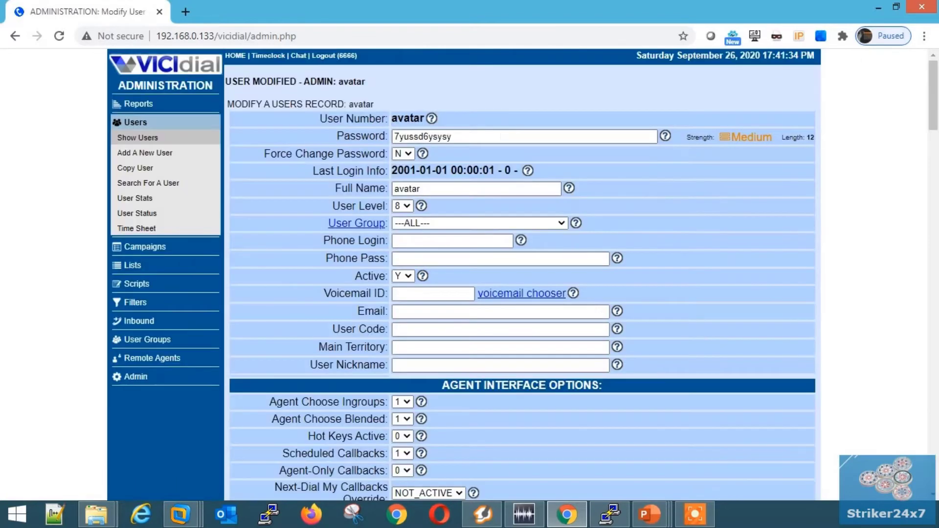
{"action": "left_click", "coordinate": [138, 138]}
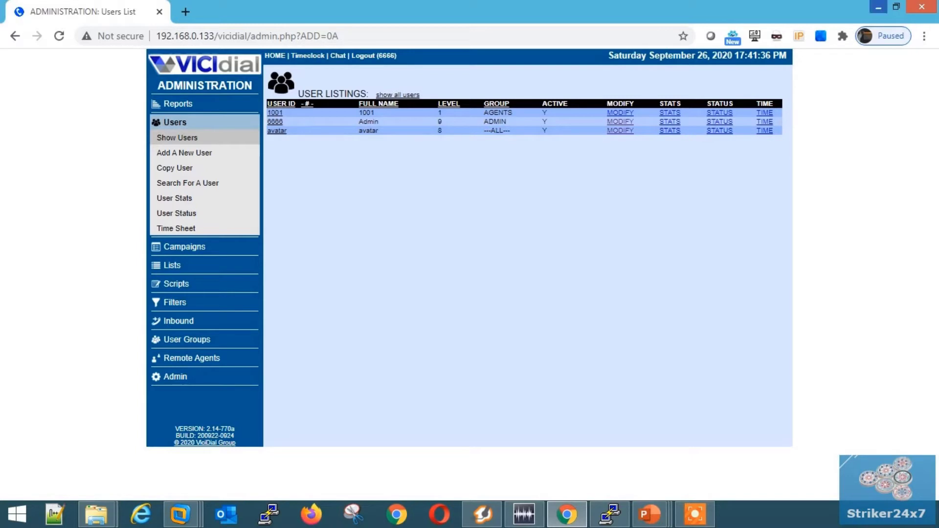
- Minimize the browser to review the tutorial slides
{"action": "left_click", "coordinate": [879, 7]}
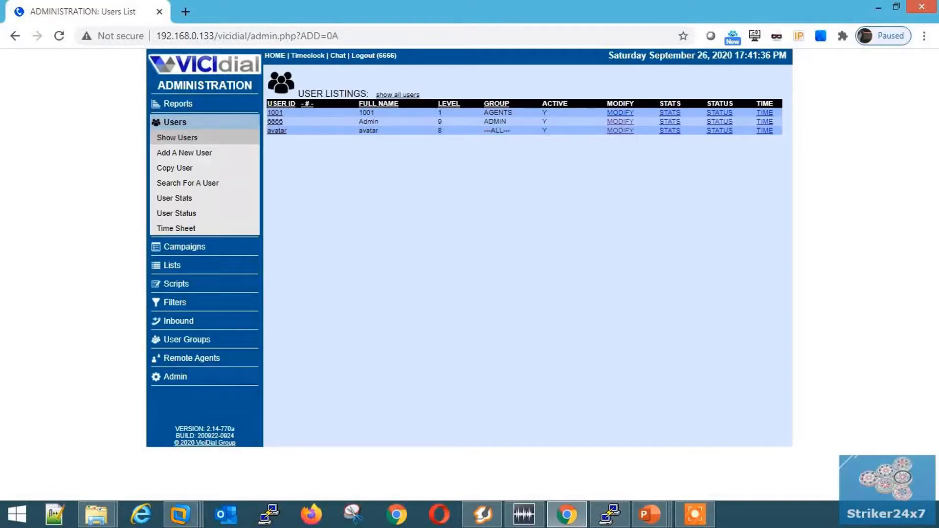
- Open System Settings under Admin and search the page for 'sound'
{"action": "left_click", "coordinate": [176, 377]}
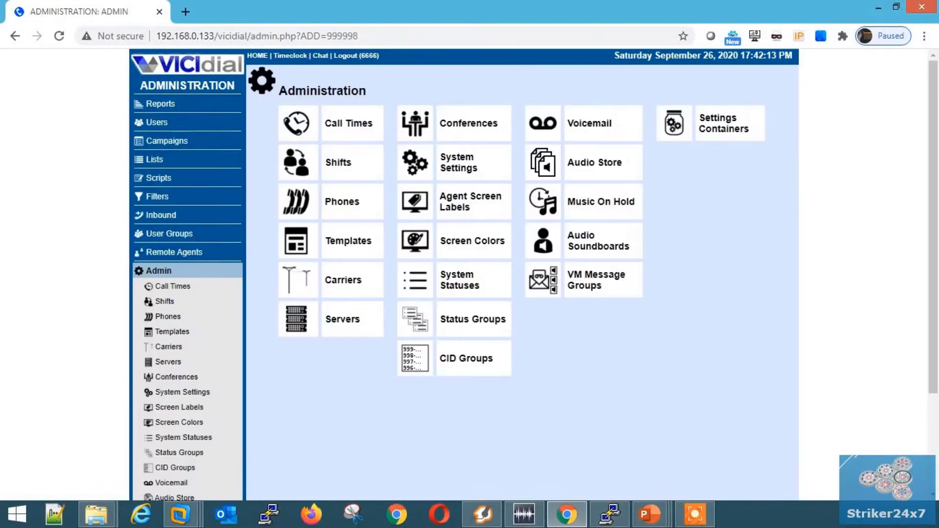
{"action": "left_click", "coordinate": [459, 162]}
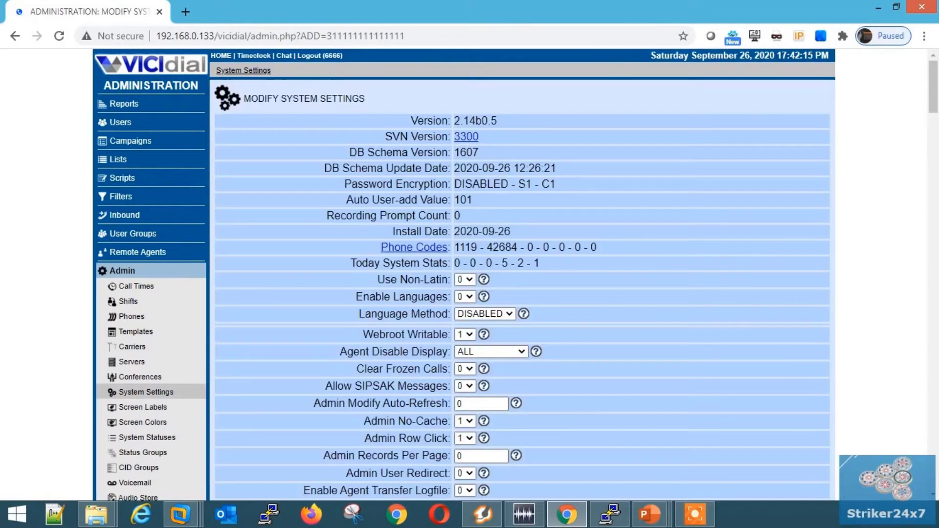
{"action": "scroll", "coordinate": [519, 274], "scroll_direction": "down", "scroll_amount": 6}
{"action": "scroll", "coordinate": [463, 274], "scroll_direction": "down", "scroll_amount": 1}
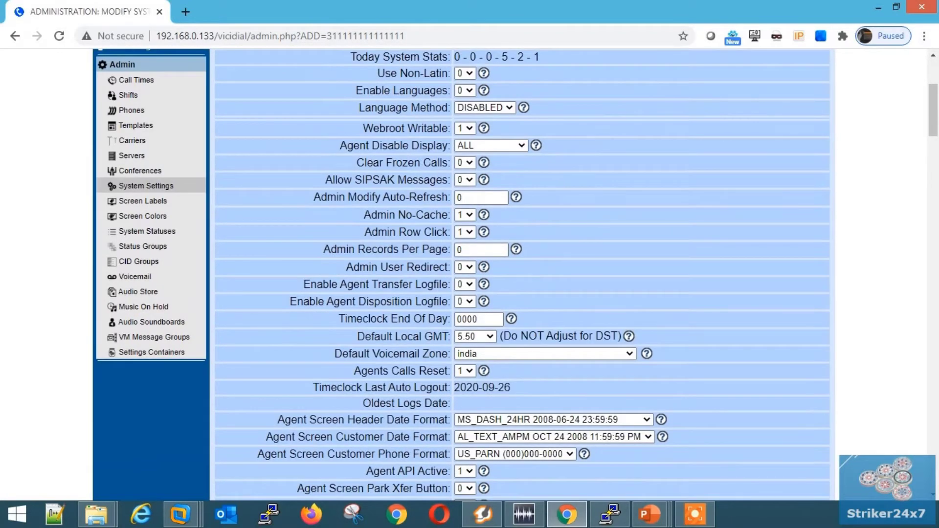
{"action": "key", "text": "ctrl+f"}
{"action": "type", "text": "sound"}
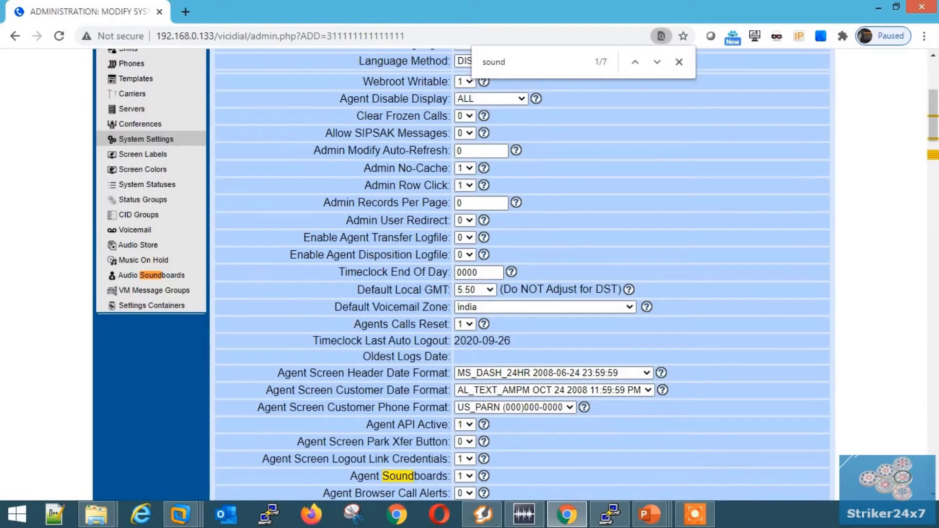
{"action": "scroll", "coordinate": [519, 274], "scroll_direction": "down", "scroll_amount": 4}
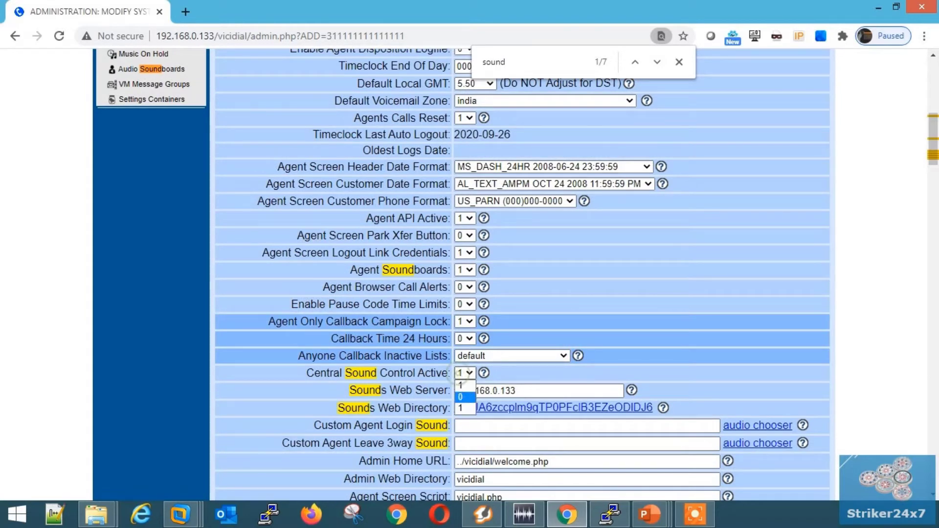
- Keep Agent Soundboards at 1 and submit the system settings
{"action": "double_click", "coordinate": [531, 390]}
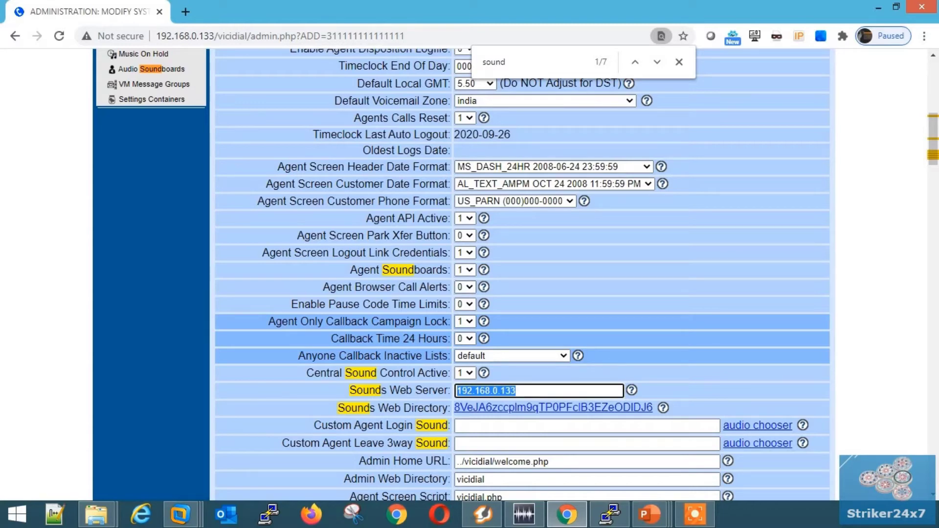
{"action": "left_click_drag", "start_coordinate": [348, 269], "coordinate": [442, 269]}
{"action": "left_click", "coordinate": [464, 270]}
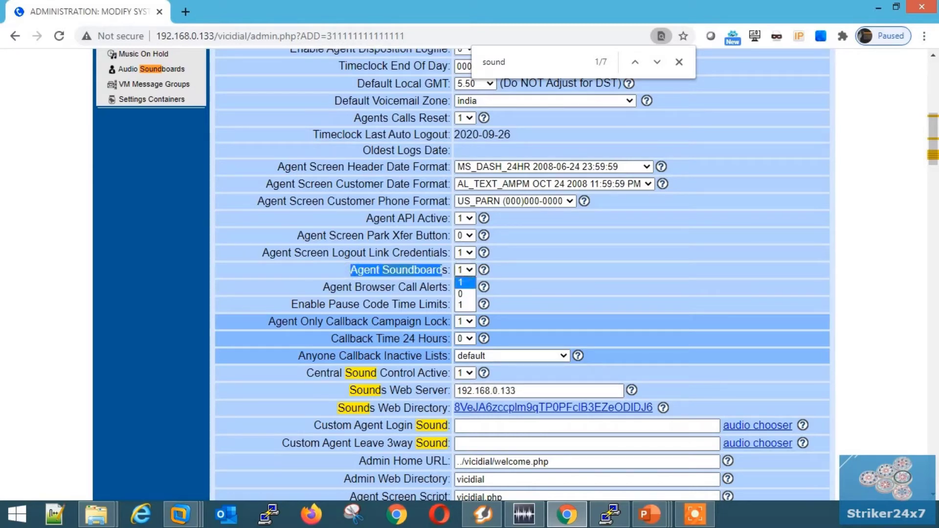
{"action": "left_click", "coordinate": [545, 267]}
{"action": "scroll", "coordinate": [545, 268], "scroll_direction": "down", "scroll_amount": 20}
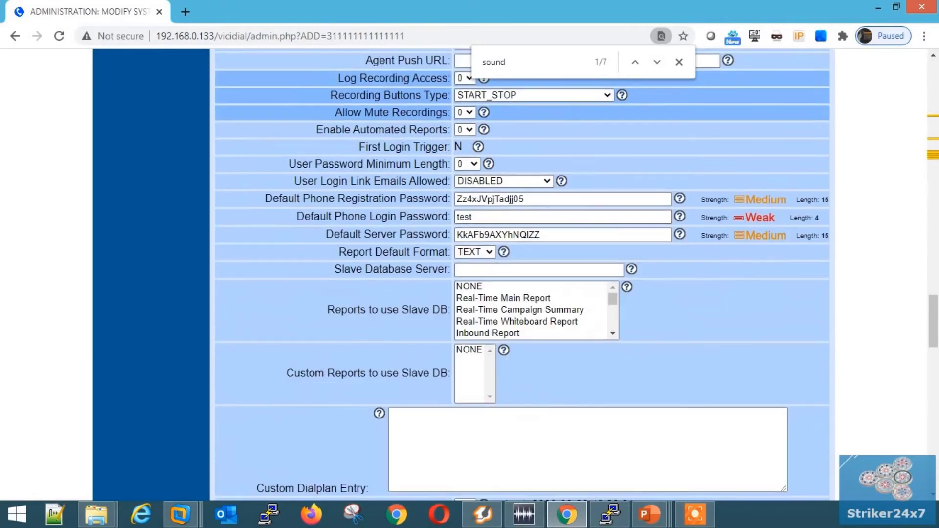
{"action": "scroll", "coordinate": [545, 267], "scroll_direction": "down", "scroll_amount": 20}
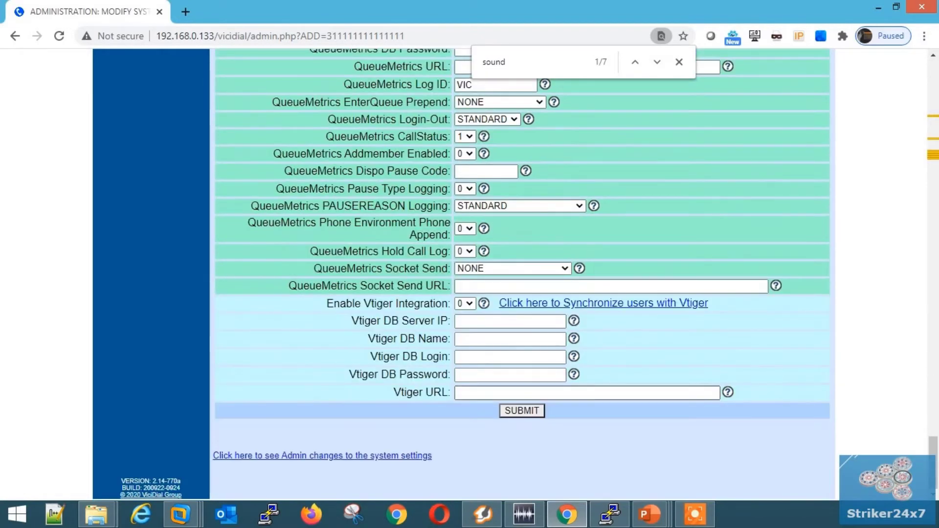
{"action": "left_click", "coordinate": [522, 410]}
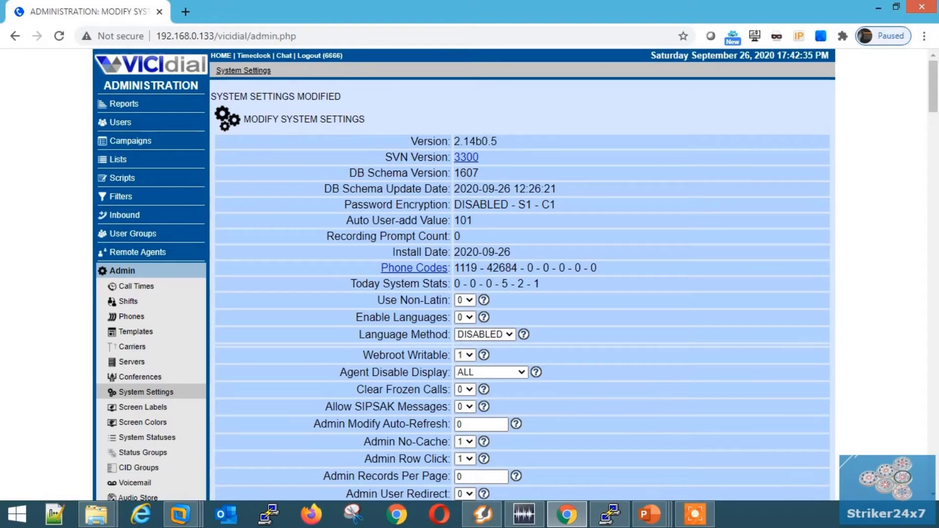
{"action": "scroll", "coordinate": [167, 290], "scroll_direction": "down", "scroll_amount": 4}
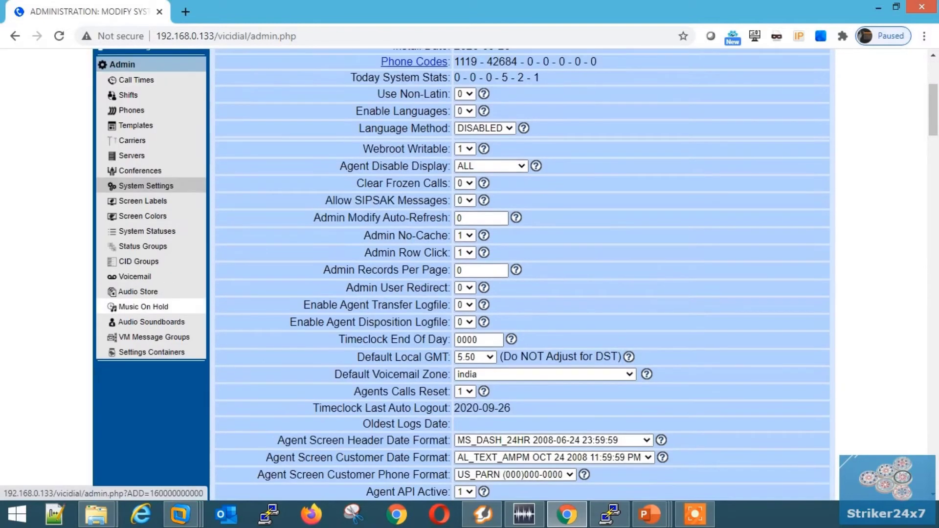
{"action": "left_click_drag", "start_coordinate": [166, 290], "coordinate": [113, 61]}
{"action": "left_click", "coordinate": [113, 62]}
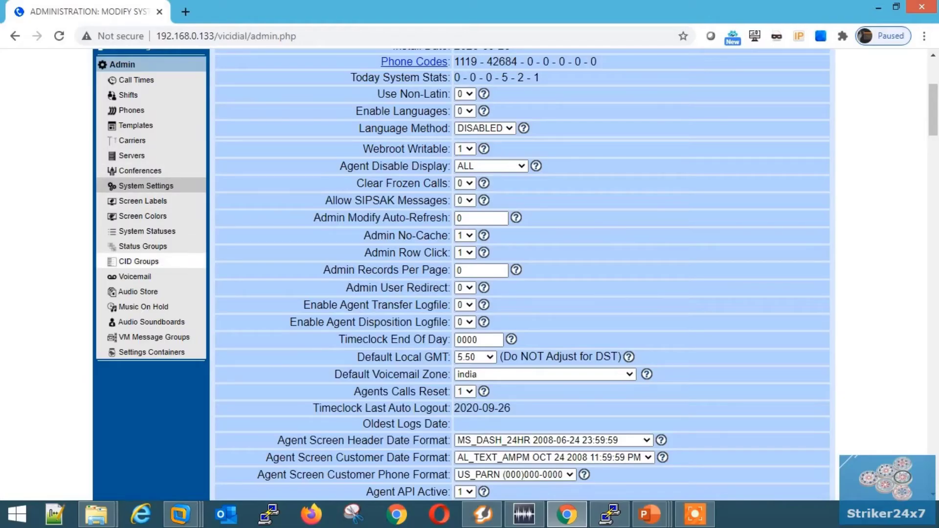
- Go to the Audio Store page under Admin
{"action": "left_click", "coordinate": [138, 292]}
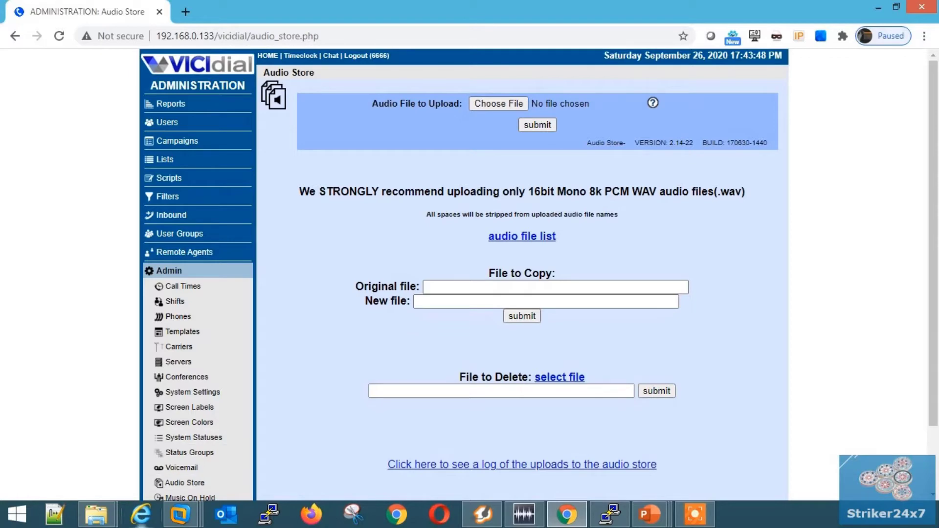
- Open A1_main_Intro from the AVATAR\INTRO folder in WavePad Sound Editor
{"action": "mouse_move", "coordinate": [96, 514]}
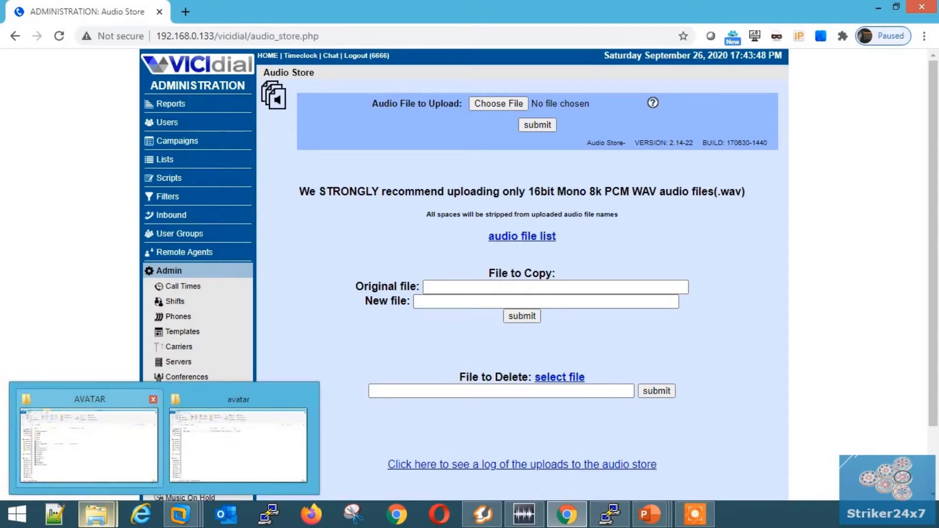
{"action": "left_click", "coordinate": [89, 443]}
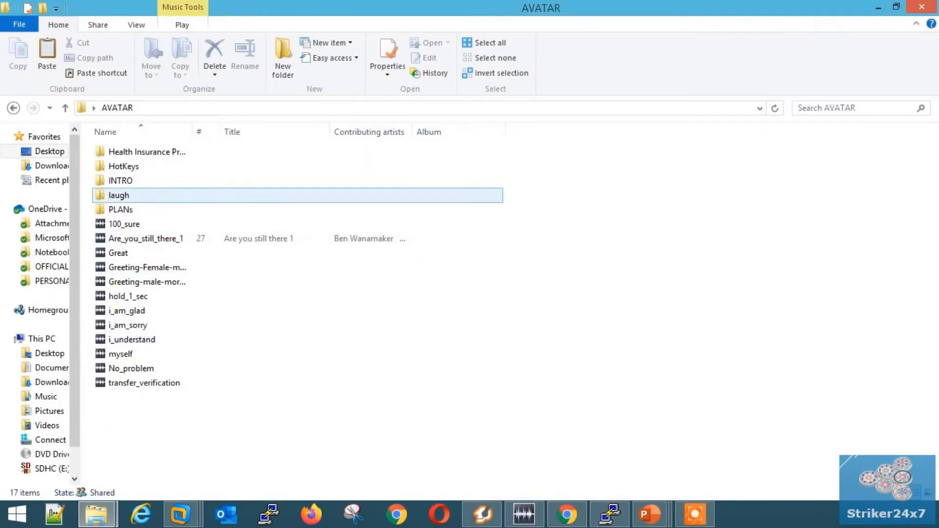
{"action": "left_click", "coordinate": [133, 180]}
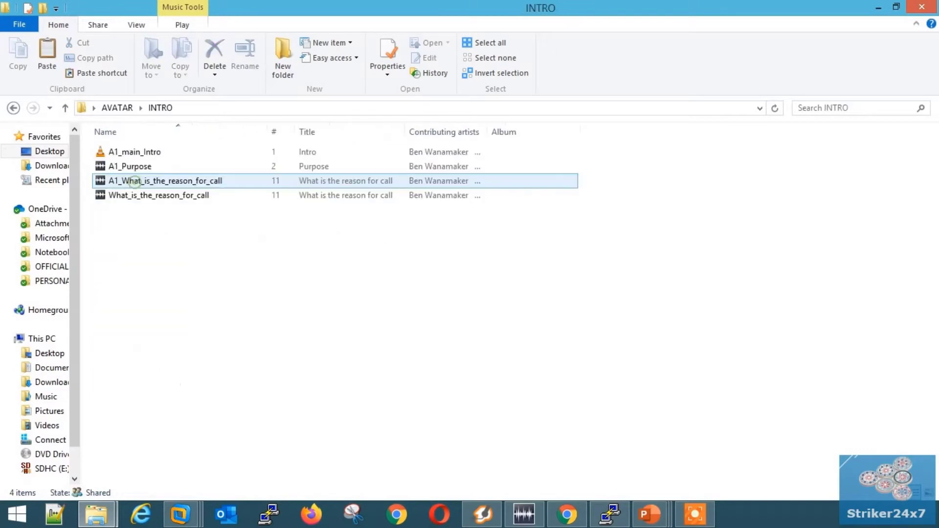
{"action": "left_click", "coordinate": [130, 152]}
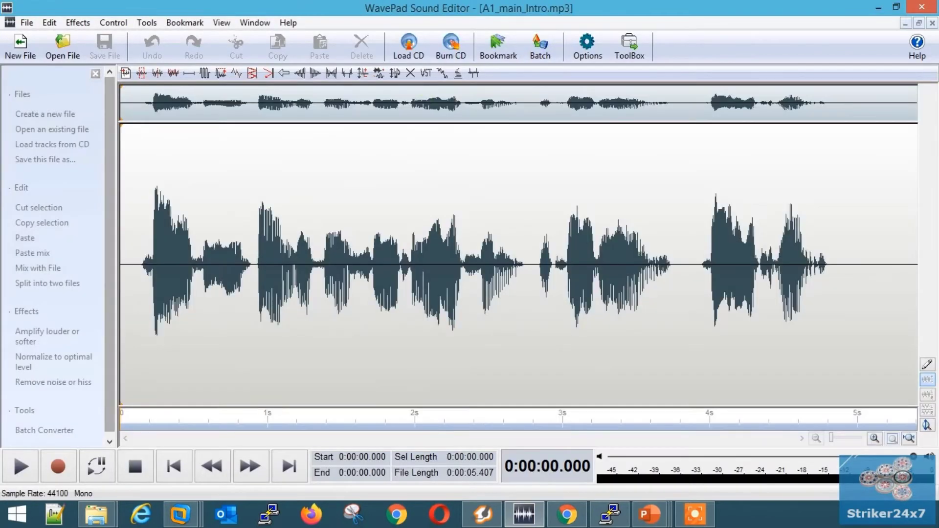
- Cut the first 0.149 s of silence and save as A1_main_Intro.wav, 8000 Hz 16-bit mono
{"action": "left_click_drag", "start_coordinate": [143, 264], "coordinate": [121, 264]}
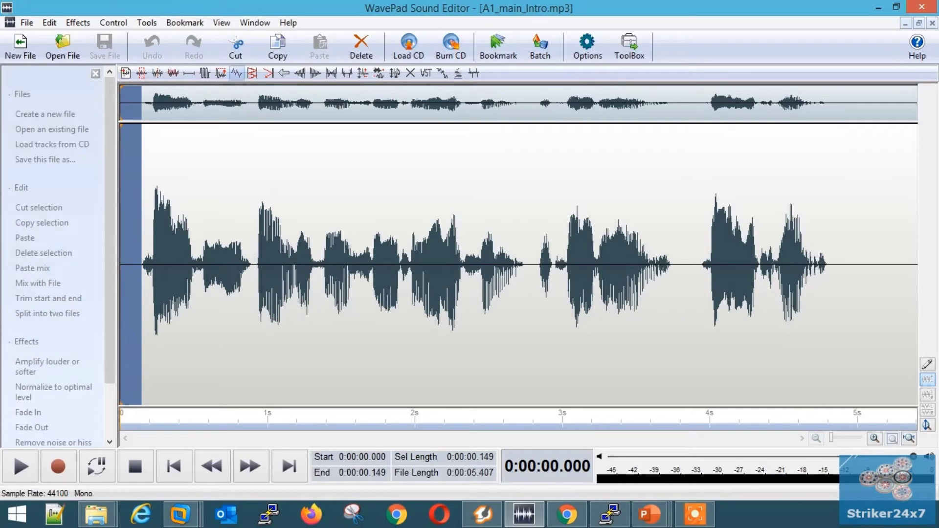
{"action": "left_click", "coordinate": [361, 47]}
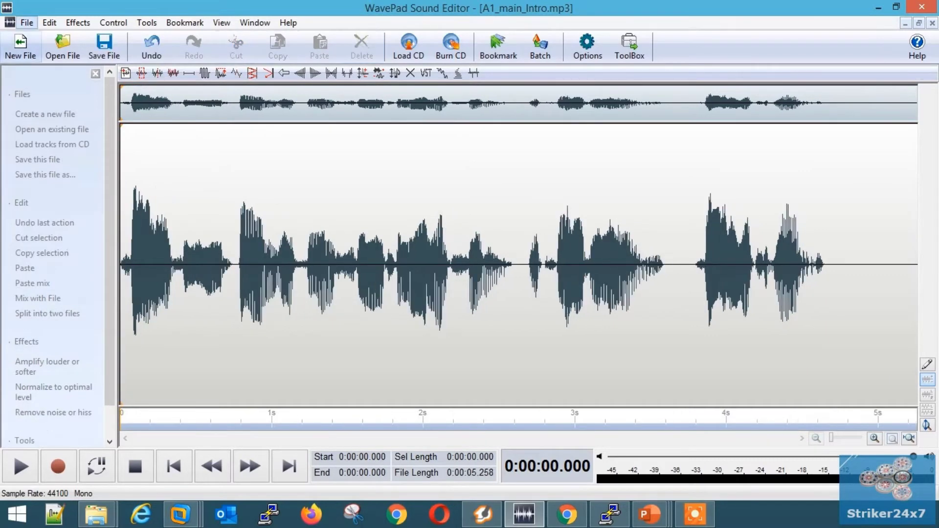
{"action": "left_click", "coordinate": [26, 23]}
{"action": "left_click", "coordinate": [55, 112]}
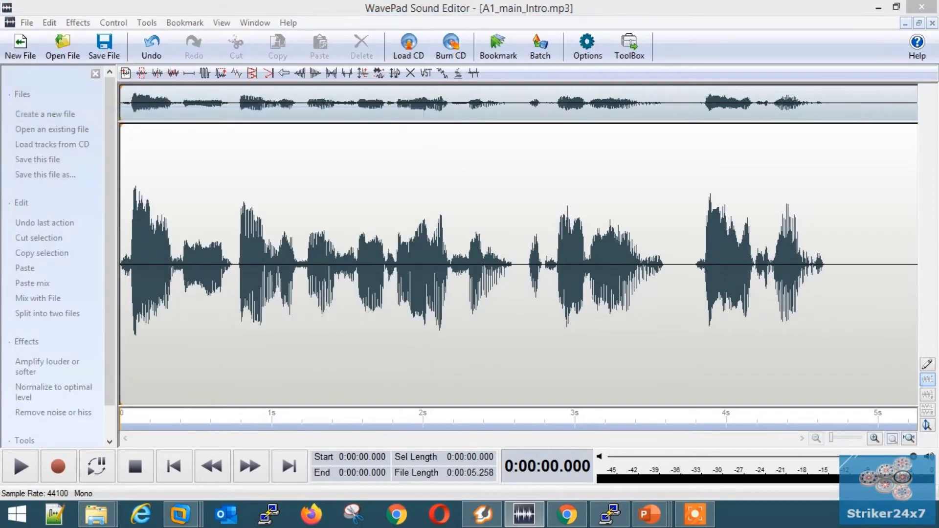
{"action": "left_click", "coordinate": [156, 287]}
{"action": "left_click", "coordinate": [353, 336]}
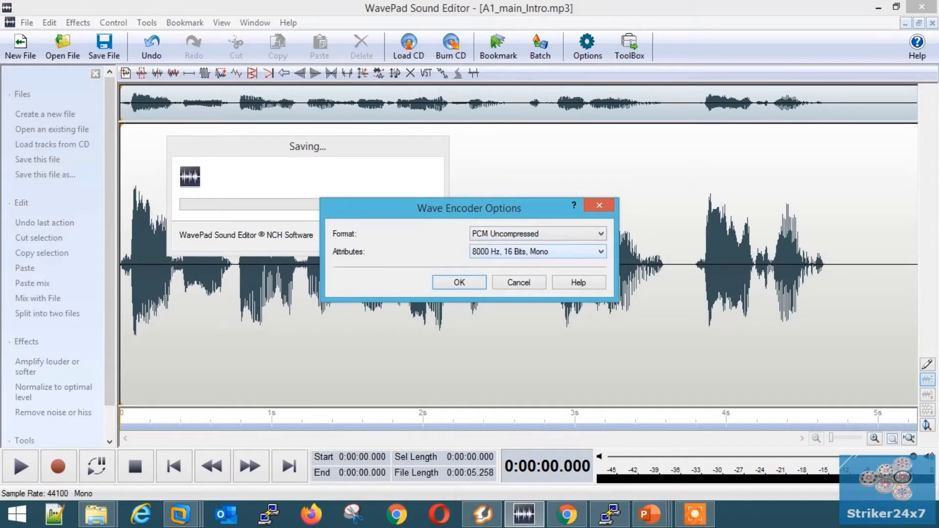
{"action": "left_click", "coordinate": [459, 283]}
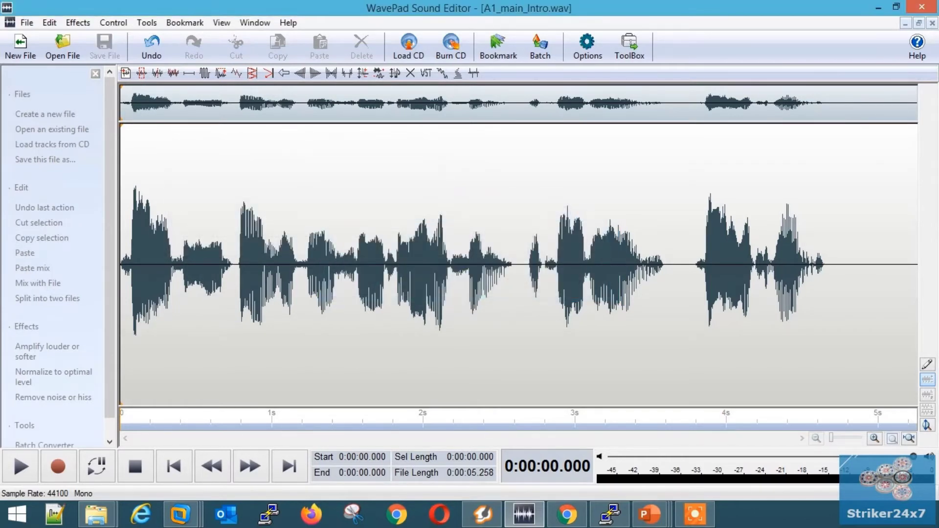
- Upload INTRO\A1_main_Intro.wav to the VICIdial Audio Store
{"action": "left_click", "coordinate": [879, 7]}
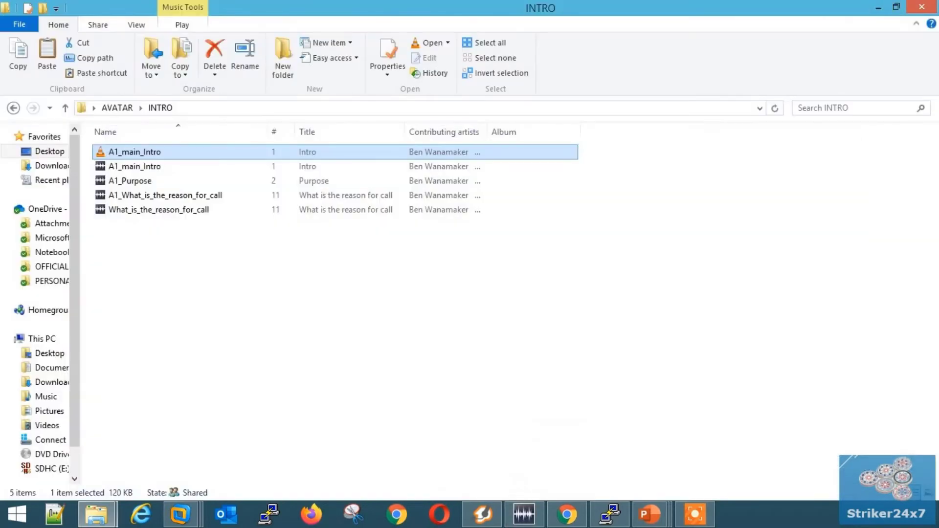
{"action": "left_click", "coordinate": [567, 515]}
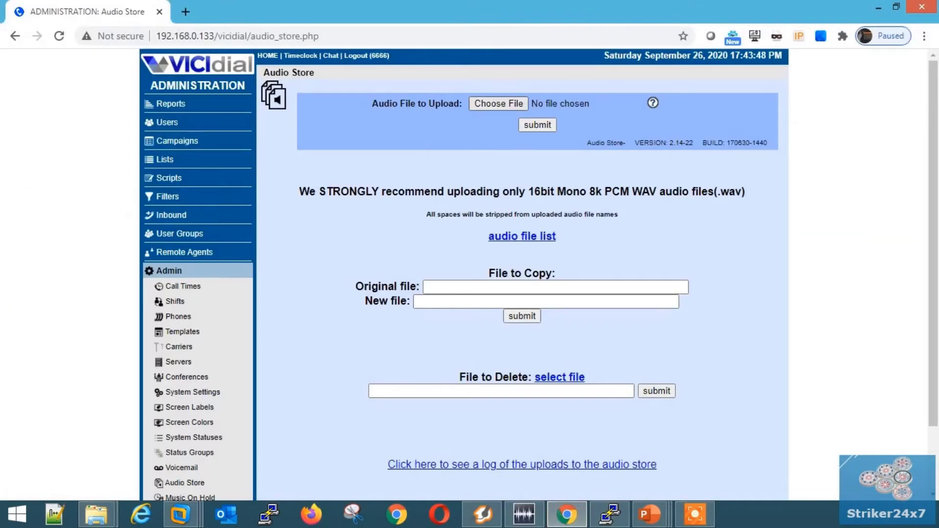
{"action": "left_click", "coordinate": [498, 102]}
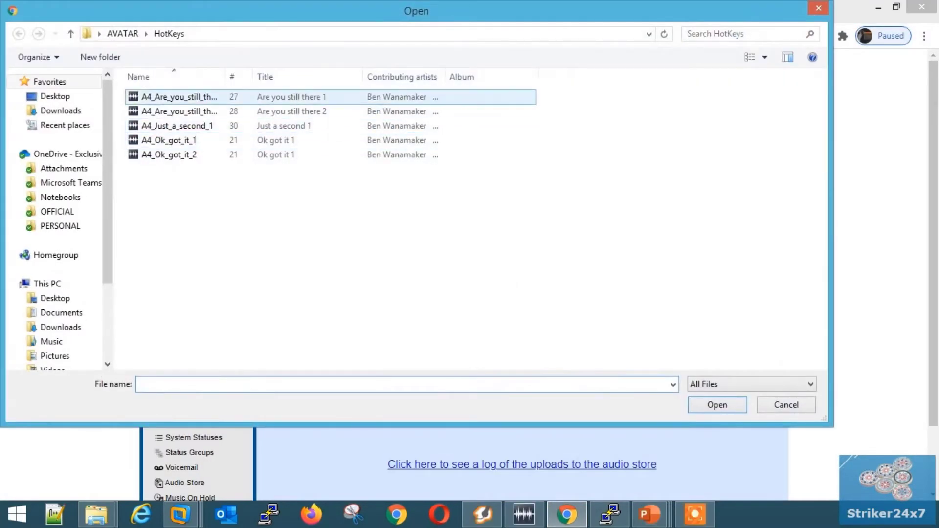
{"action": "left_click", "coordinate": [122, 33]}
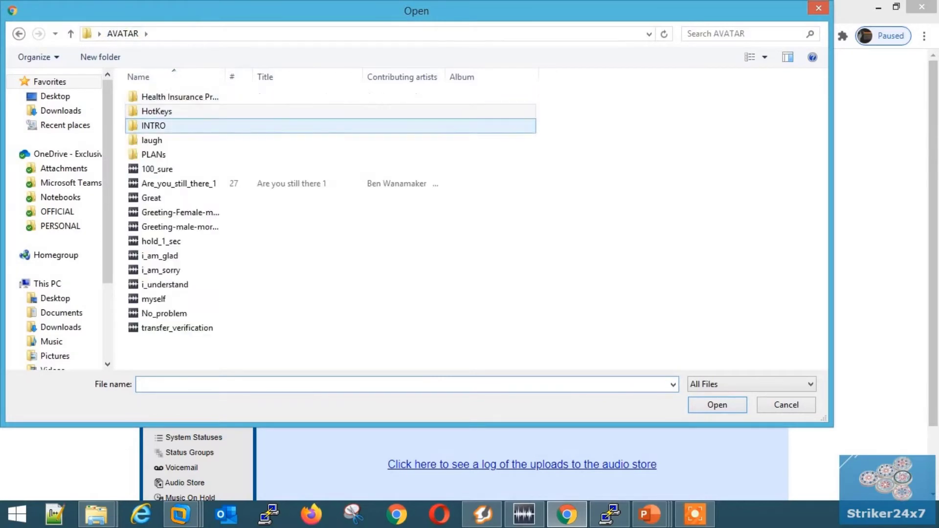
{"action": "double_click", "coordinate": [161, 126]}
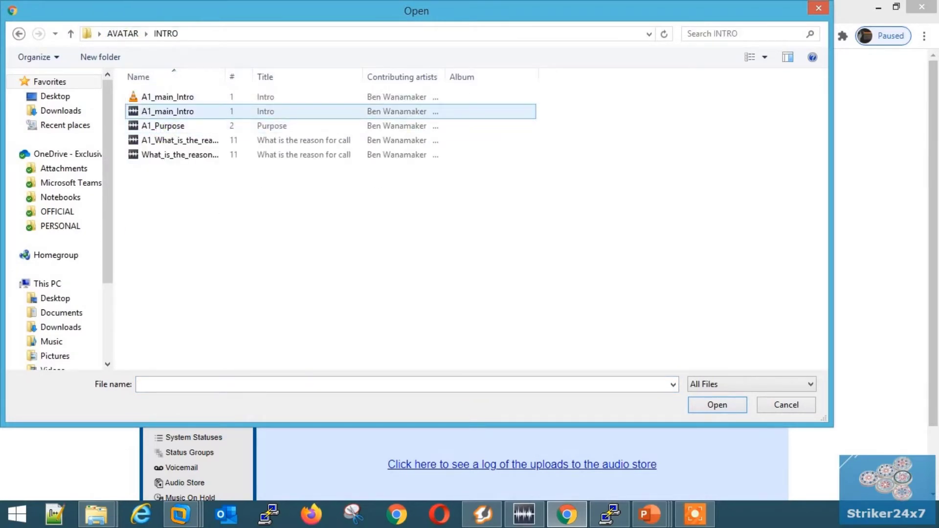
{"action": "double_click", "coordinate": [168, 111]}
{"action": "left_click", "coordinate": [533, 125]}
- Upload HotKeys\A4_Ok_got_it_2.wav and check the server's audio file list
{"action": "left_click", "coordinate": [508, 104]}
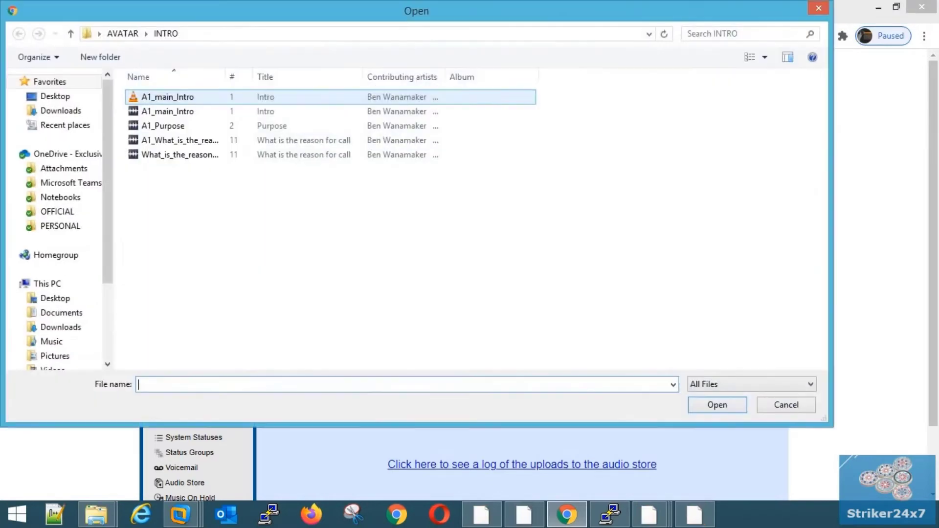
{"action": "left_click", "coordinate": [123, 34]}
{"action": "double_click", "coordinate": [175, 112]}
{"action": "double_click", "coordinate": [169, 155]}
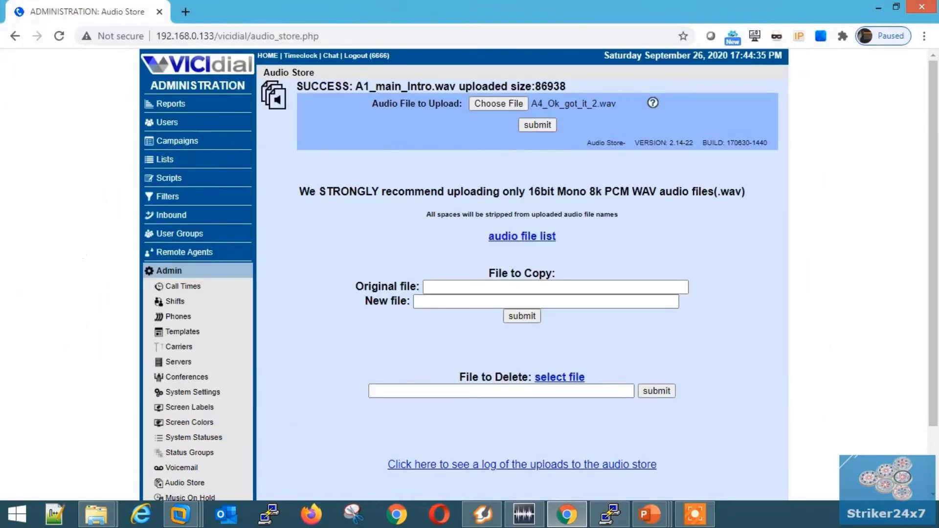
{"action": "left_click", "coordinate": [537, 125]}
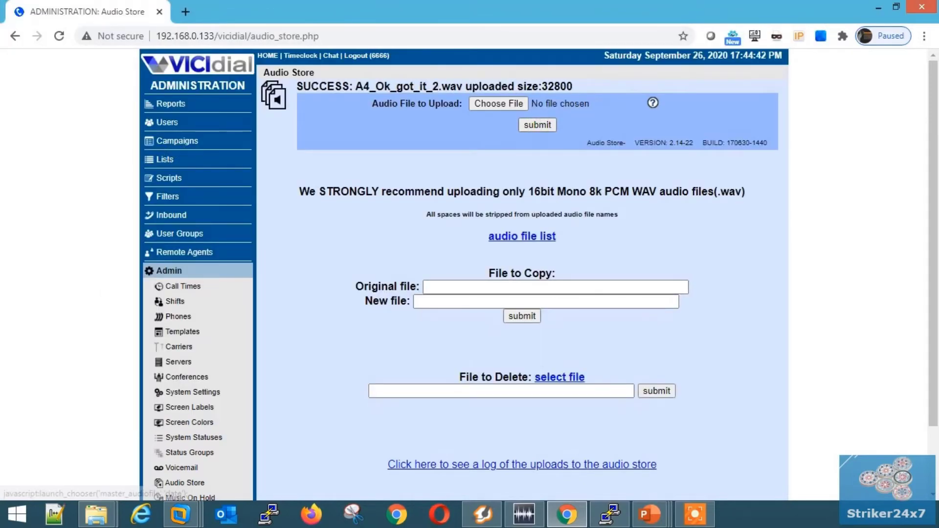
{"action": "left_click", "coordinate": [514, 236]}
{"action": "scroll", "coordinate": [514, 237], "scroll_direction": "down", "scroll_amount": 2}
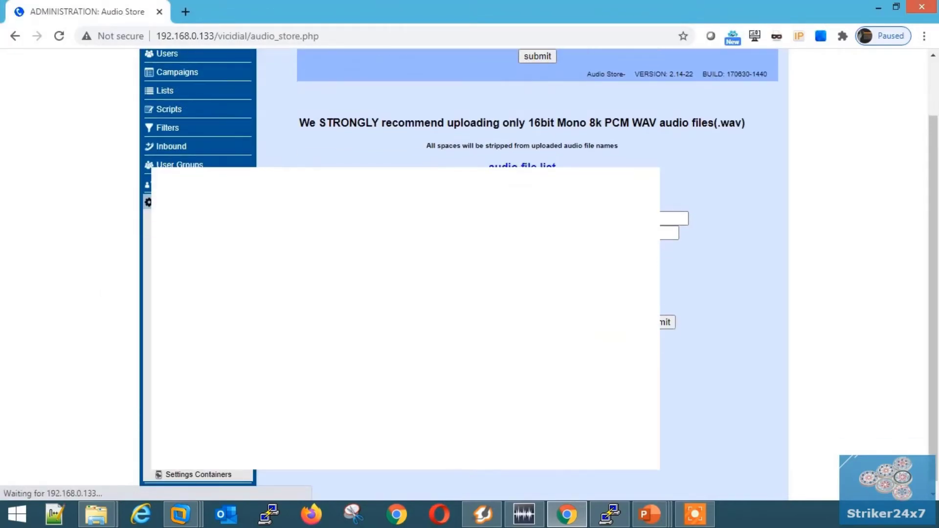
{"action": "scroll", "coordinate": [514, 236], "scroll_direction": "down", "scroll_amount": 5}
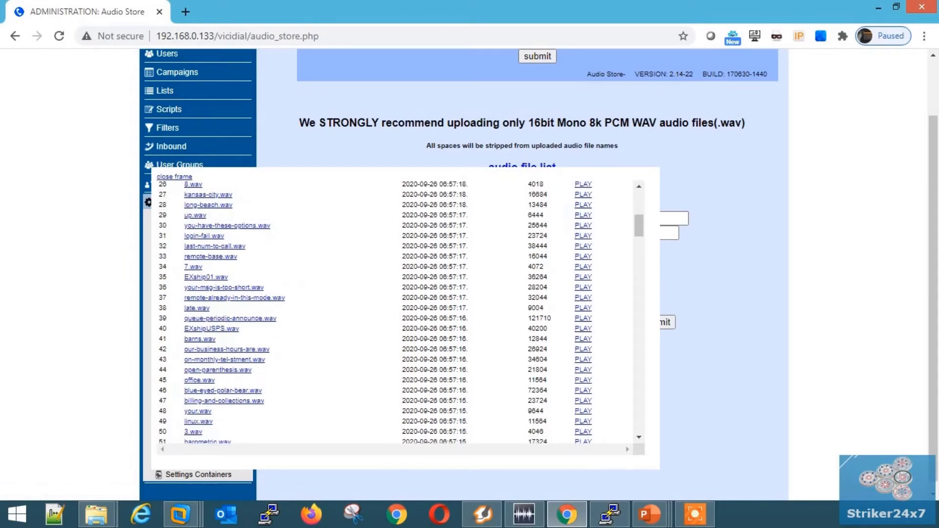
{"action": "left_click", "coordinate": [174, 176]}
- Run /usr/share/astguiclient/ADMIN_audio_store_sync.pl --debugX in PuTTY and confirm NEW DOWNLOADED: 2
{"action": "mouse_move", "coordinate": [610, 514]}
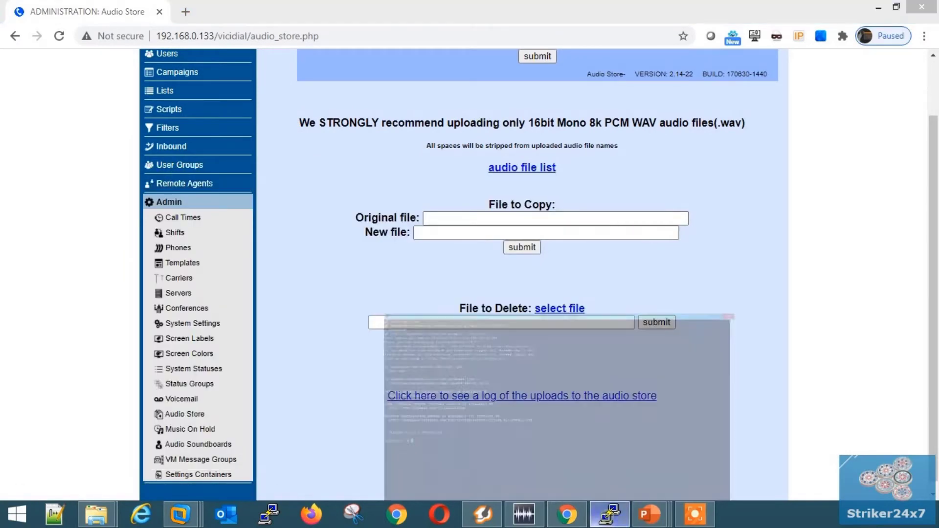
{"action": "left_click", "coordinate": [500, 313]}
{"action": "type", "text": "/usr/sh"}
{"action": "key", "text": "Tab"}
{"action": "type", "text": "astg"}
{"action": "key", "text": "Tab"}
{"action": "type", "text": "AD"}
{"action": "key", "text": "Tab"}
{"action": "type", "text": "a"}
{"action": "key", "text": "Tab"}
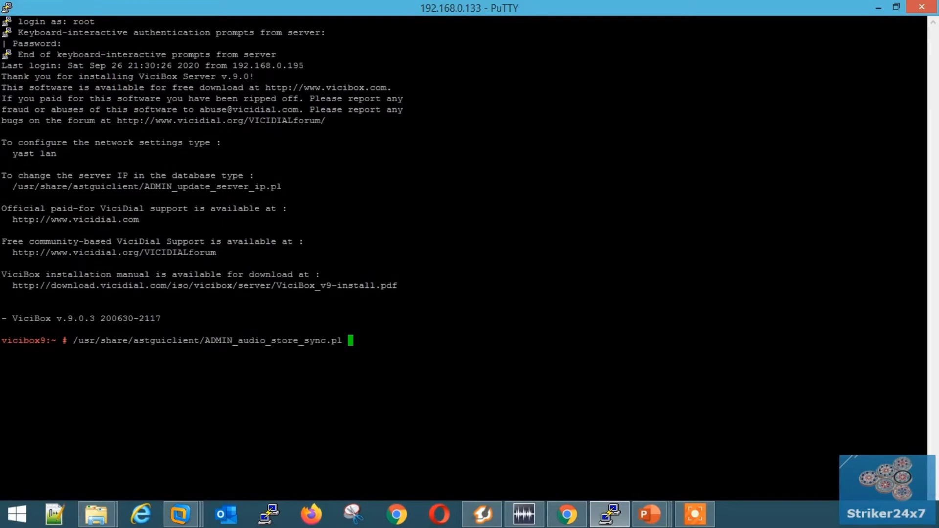
{"action": "type", "text": "--debugX"}
{"action": "key", "text": "Return"}
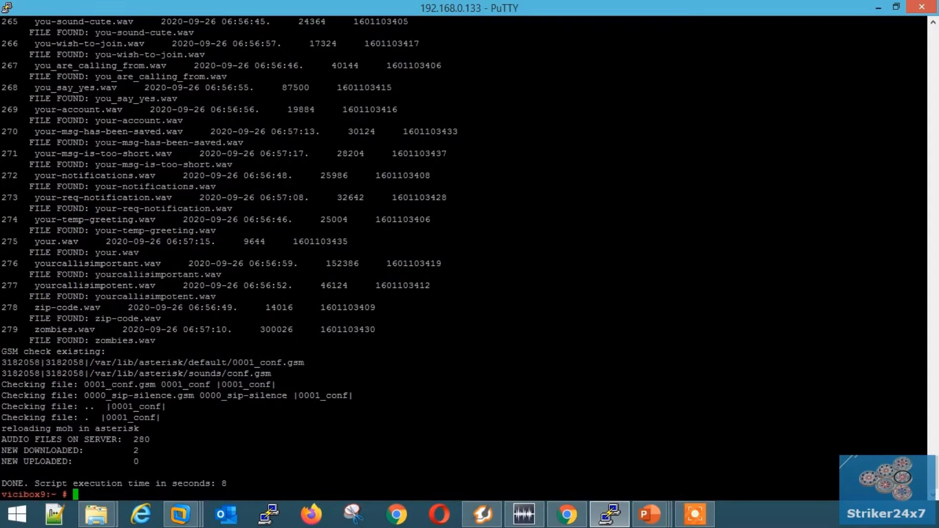
{"action": "left_click_drag", "start_coordinate": [13, 450], "coordinate": [139, 450]}
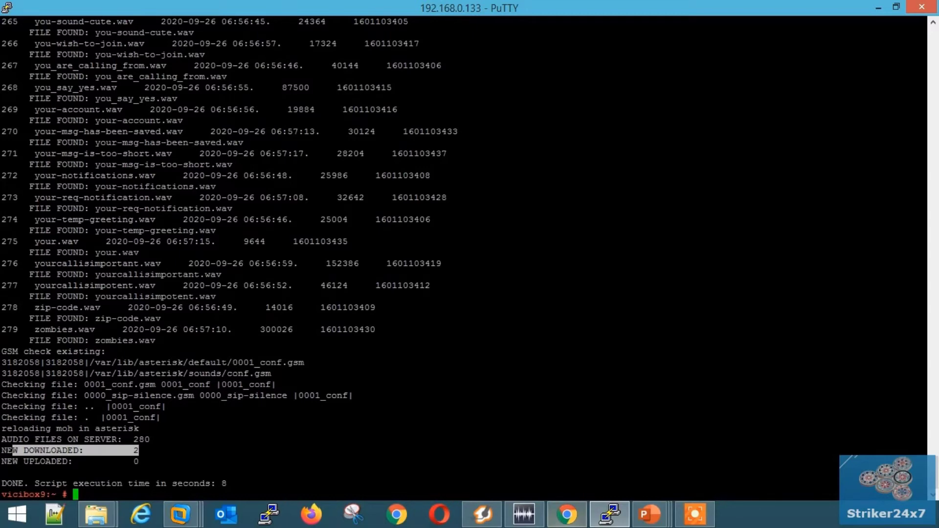
{"action": "left_click", "coordinate": [879, 8]}
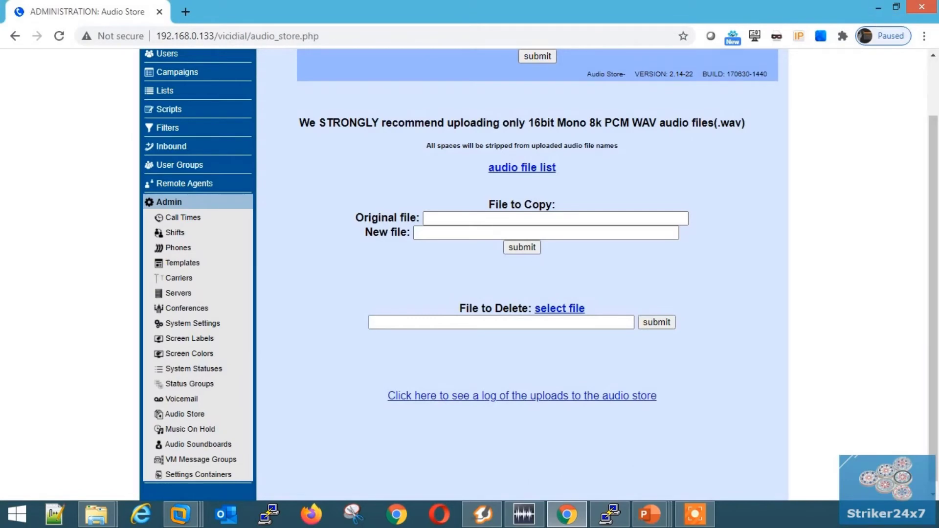
{"action": "left_click", "coordinate": [879, 7]}
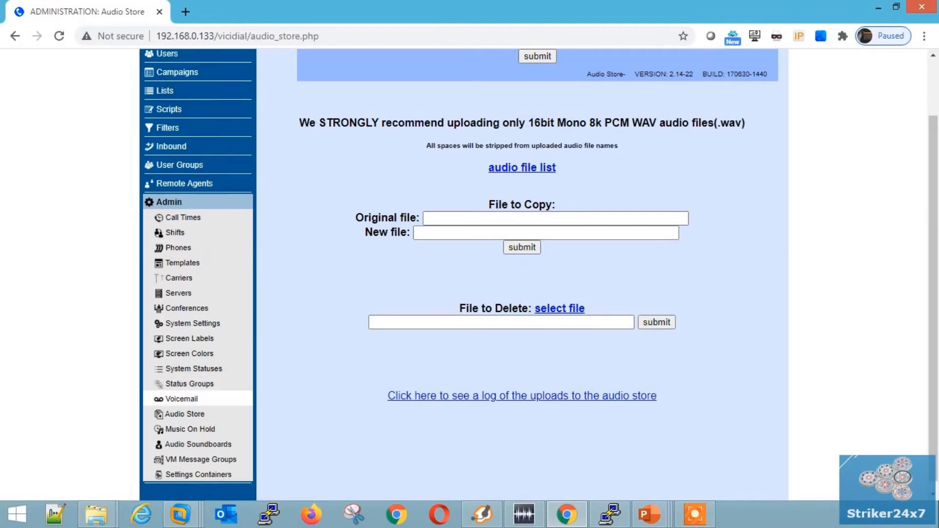
- Start a new soundboard with ID myavatar, notes myavatar, and API user avatar
{"action": "left_click", "coordinate": [203, 441]}
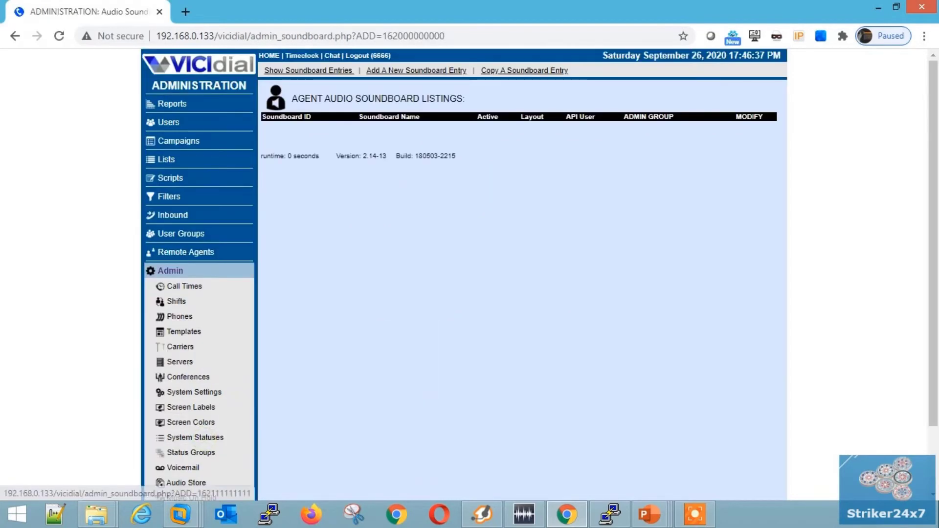
{"action": "left_click", "coordinate": [399, 68]}
{"action": "left_click", "coordinate": [454, 112]}
{"action": "type", "text": "m"}
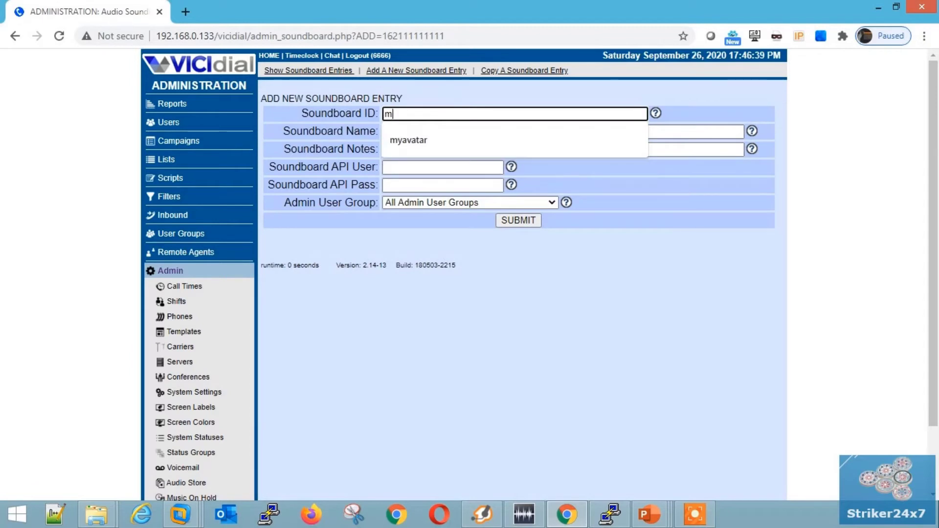
{"action": "type", "text": "yavatar"}
{"action": "key", "text": "Tab"}
{"action": "type", "text": "myavatar"}
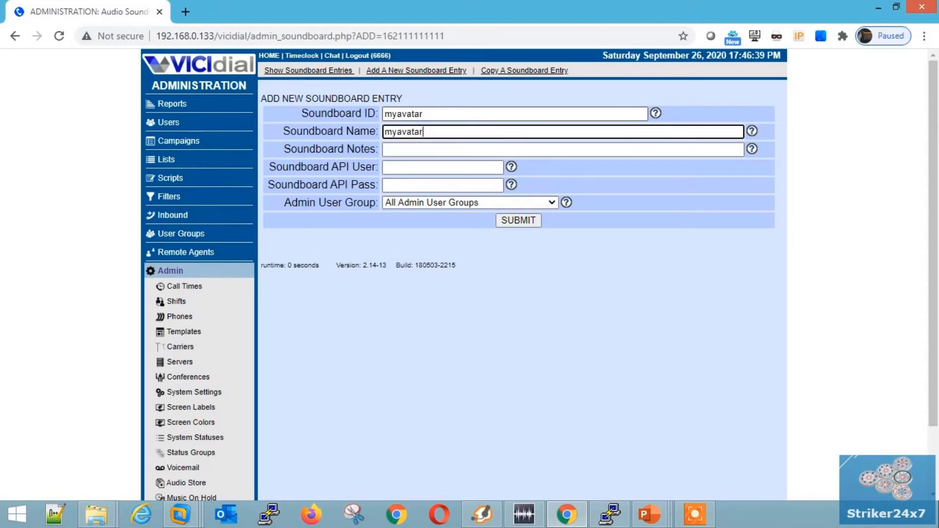
{"action": "key", "text": "Tab"}
{"action": "type", "text": "myabata"}
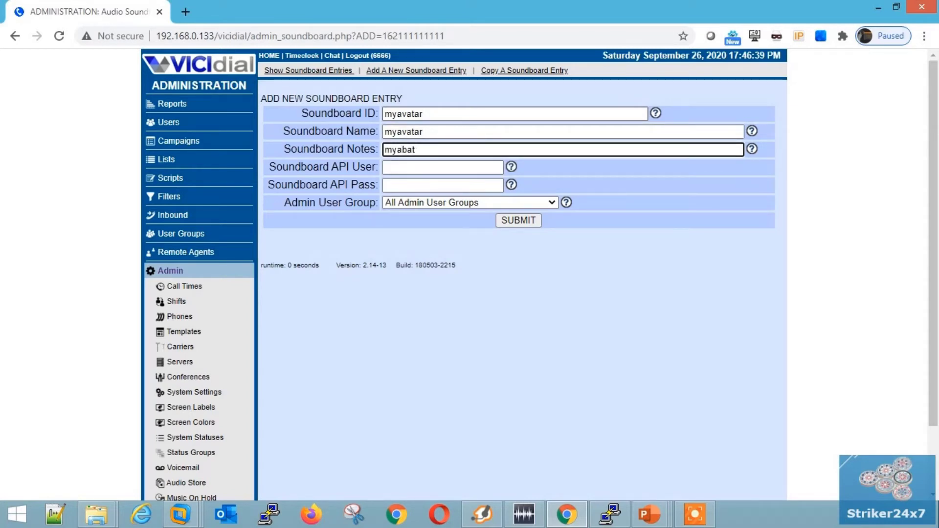
{"action": "key", "text": "BackSpace"}
{"action": "key", "text": "BackSpace"}
{"action": "key", "text": "BackSpace"}
{"action": "type", "text": "vatar"}
{"action": "double_click", "coordinate": [514, 113]}
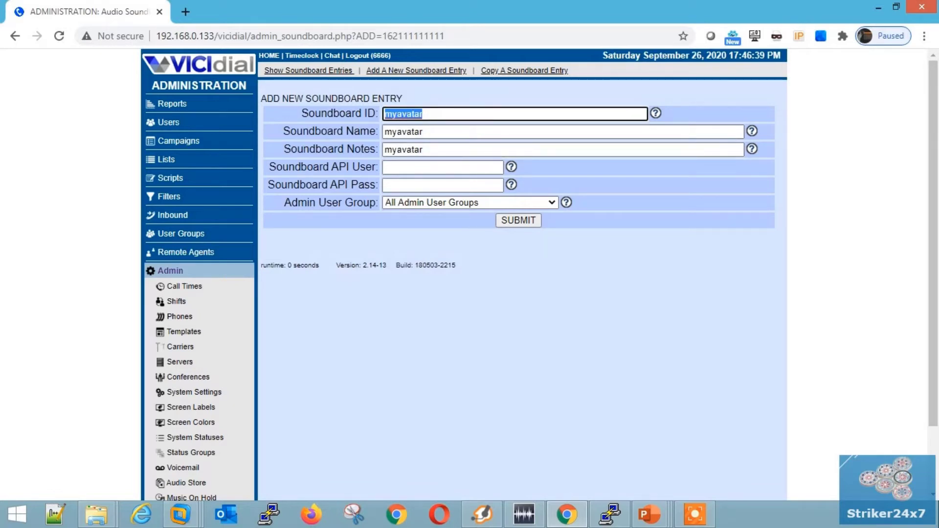
{"action": "left_click", "coordinate": [398, 166]}
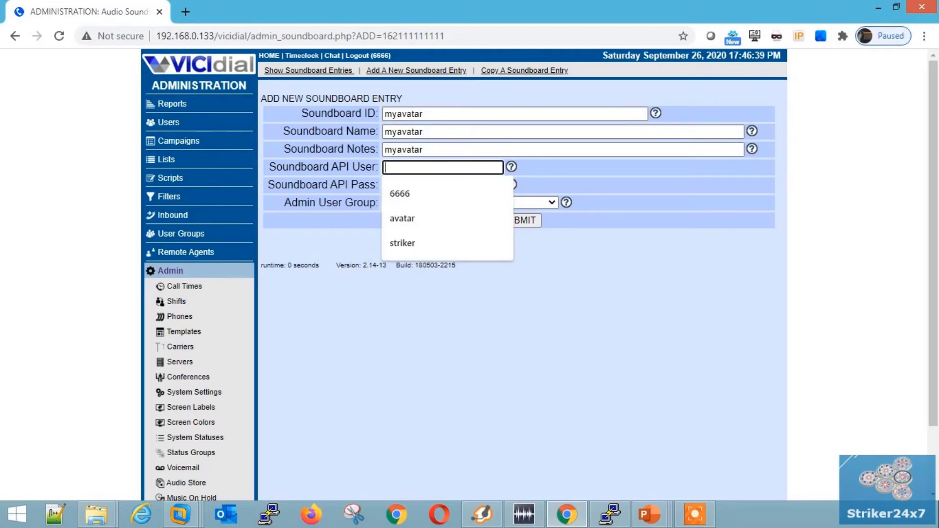
{"action": "key", "text": "Down"}
{"action": "key", "text": "Down"}
{"action": "key", "text": "Return"}
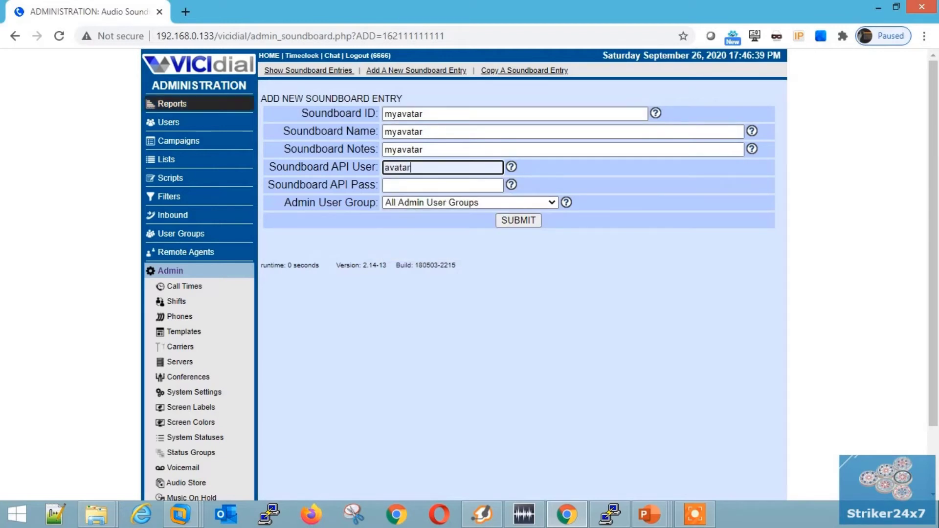
- Copy avatar's password from a new Users tab into Soundboard API Pass and submit
{"action": "right_click", "coordinate": [169, 121]}
{"action": "left_click", "coordinate": [230, 131]}
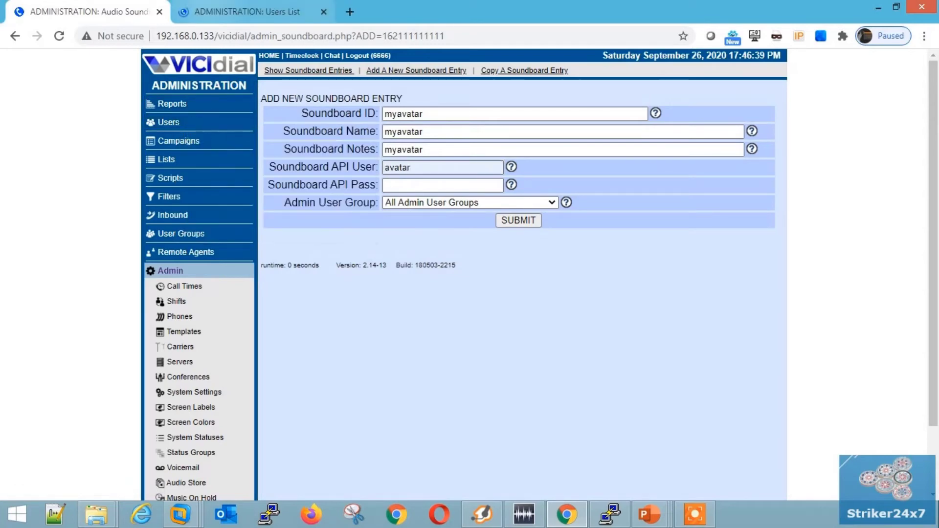
{"action": "key", "text": "ctrl+Tab"}
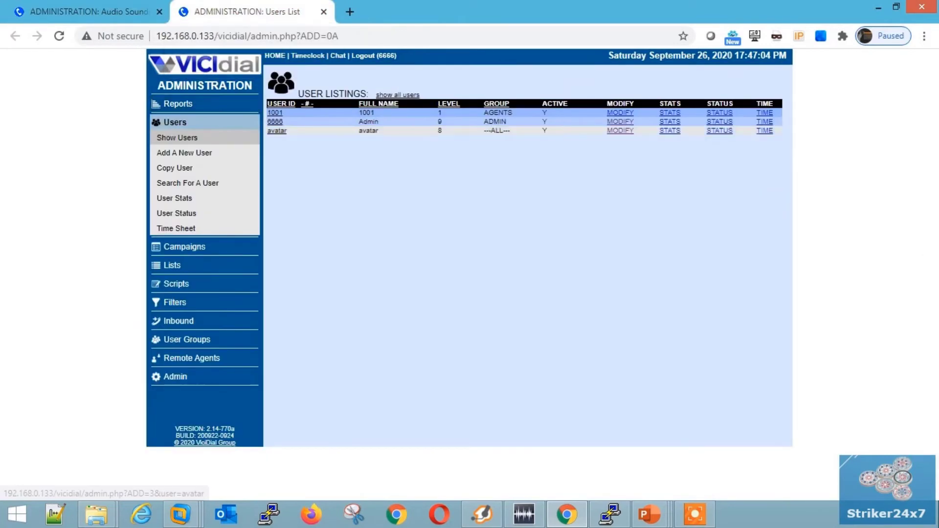
{"action": "left_click", "coordinate": [277, 131]}
{"action": "double_click", "coordinate": [421, 131]}
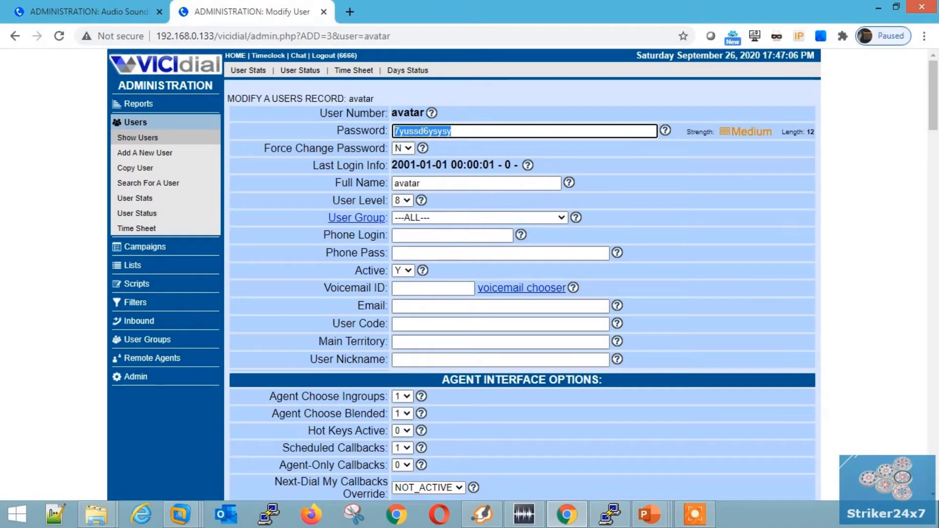
{"action": "left_click", "coordinate": [88, 11]}
{"action": "left_click", "coordinate": [412, 186]}
{"action": "key", "text": "ctrl+v"}
{"action": "left_click", "coordinate": [519, 220]}
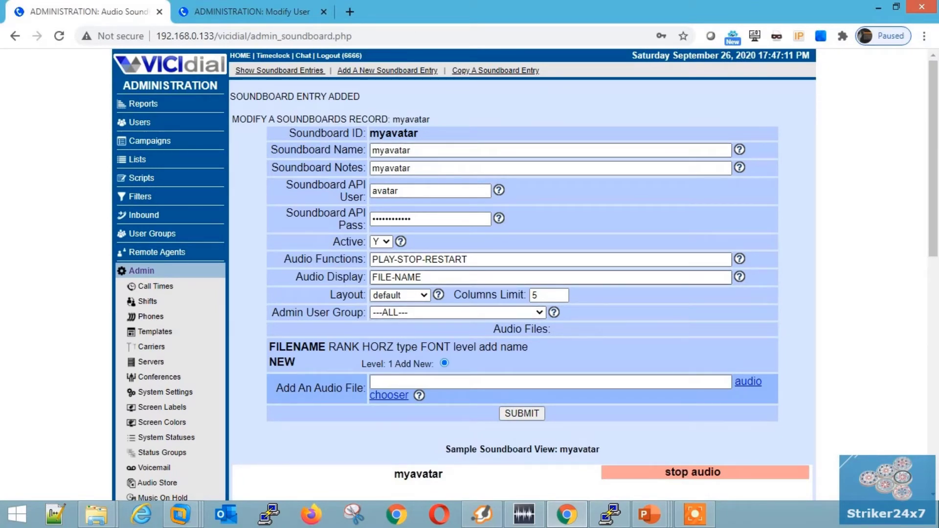
- Change myavatar's Audio Display from FILE- to NAME-HIDENUMBERS, layout columns01, Columns Limit 10
{"action": "scroll", "coordinate": [522, 274], "scroll_direction": "down", "scroll_amount": 1}
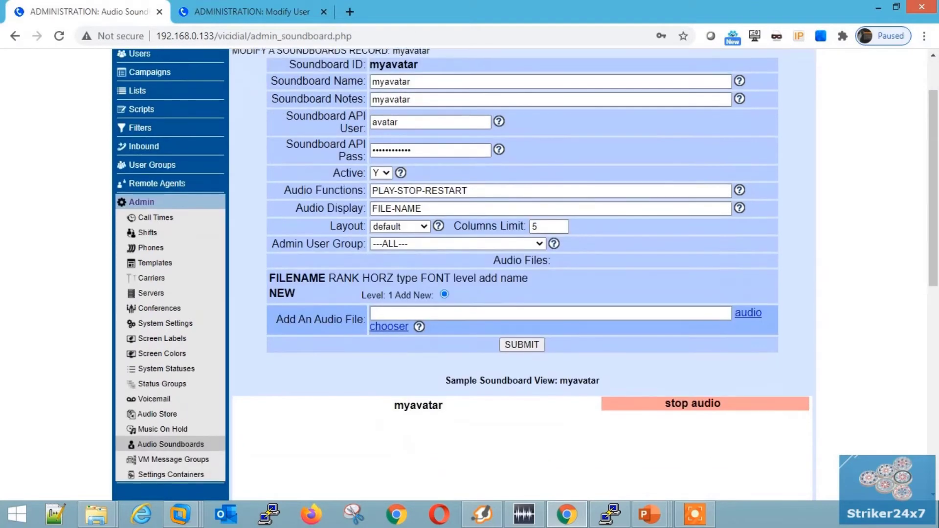
{"action": "left_click_drag", "start_coordinate": [295, 209], "coordinate": [337, 209]}
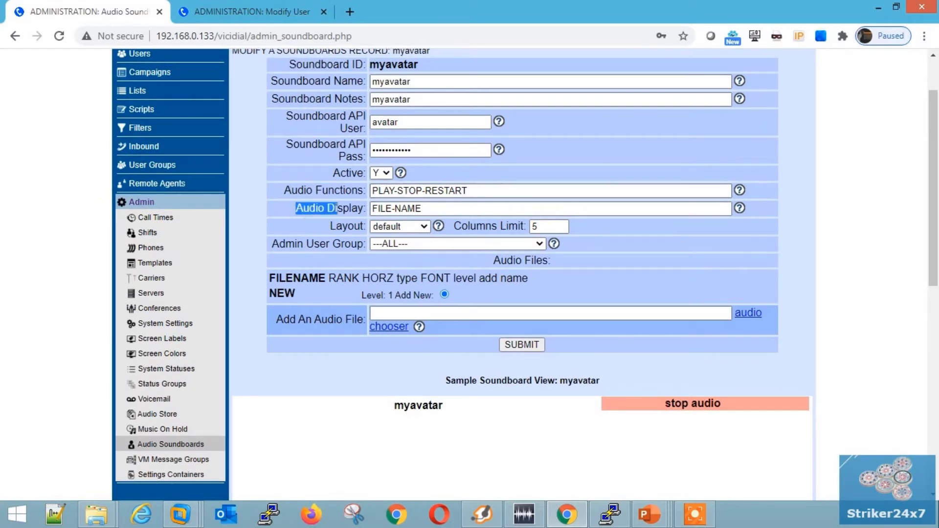
{"action": "left_click_drag", "start_coordinate": [394, 208], "coordinate": [372, 209]}
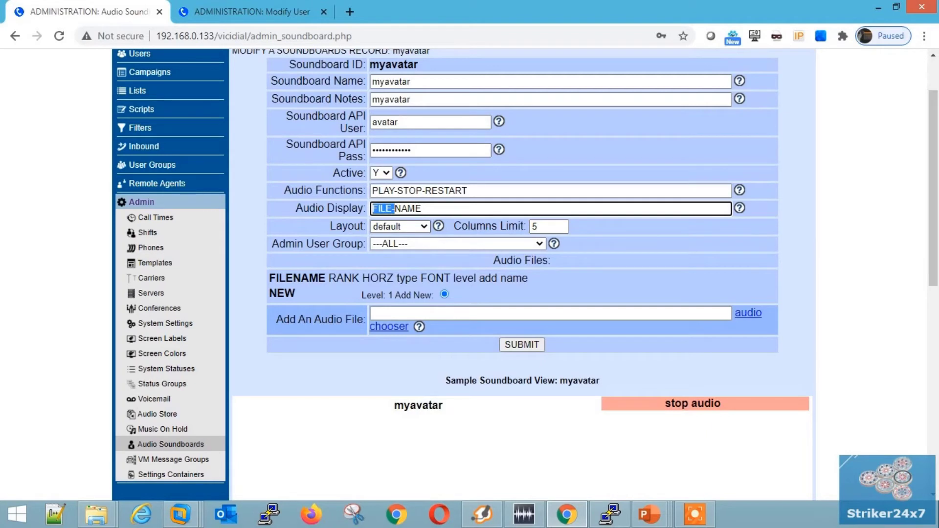
{"action": "key", "text": "BackSpace"}
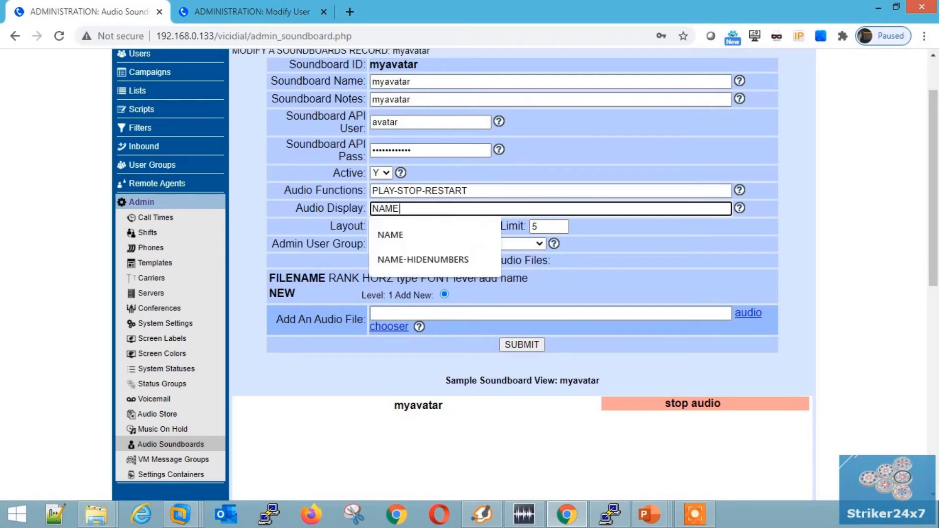
{"action": "key", "text": "Down"}
{"action": "key", "text": "Down"}
{"action": "key", "text": "Down"}
{"action": "key", "text": "Return"}
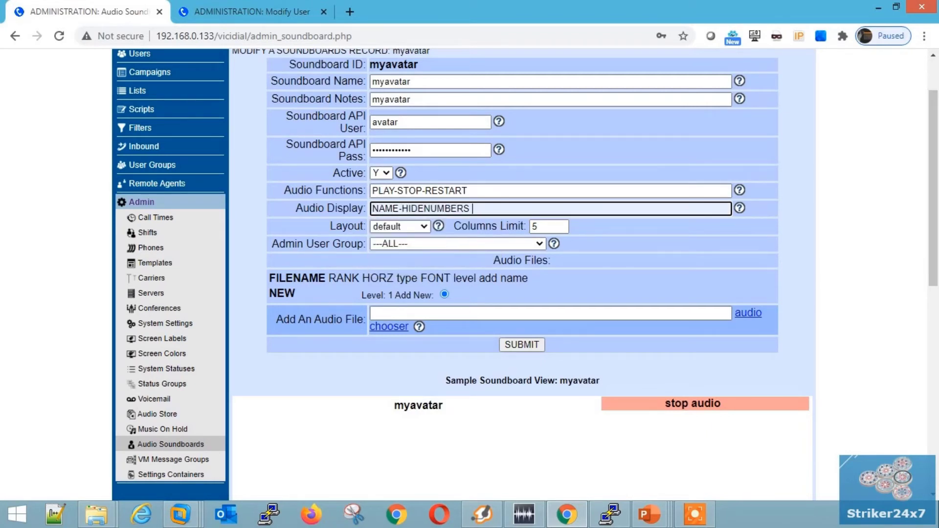
{"action": "left_click", "coordinate": [399, 227]}
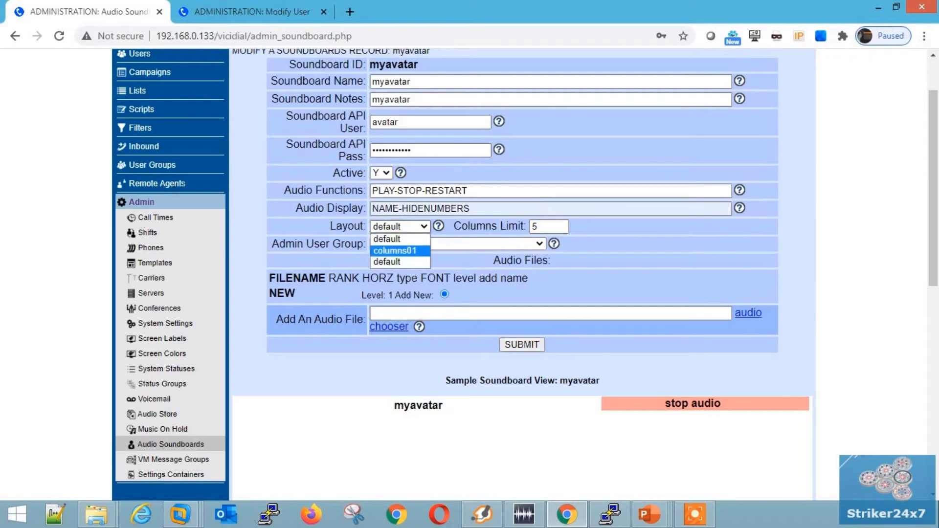
{"action": "left_click", "coordinate": [395, 251]}
{"action": "double_click", "coordinate": [536, 226]}
{"action": "type", "text": "10"}
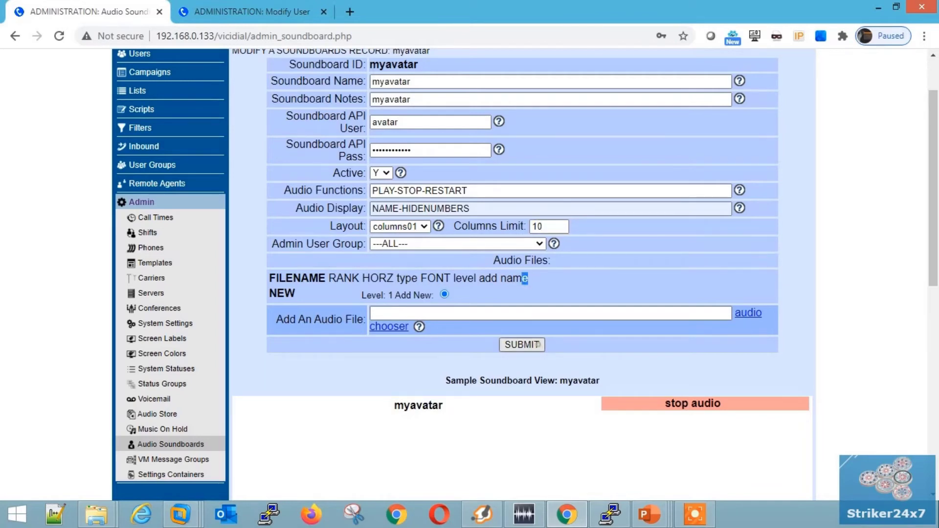
- Save the soundboard settings and add the INTRODUCTION audio file as a new entry
{"action": "left_click", "coordinate": [521, 344]}
{"action": "scroll", "coordinate": [436, 246], "scroll_direction": "down", "scroll_amount": 3}
{"action": "left_click", "coordinate": [437, 245]}
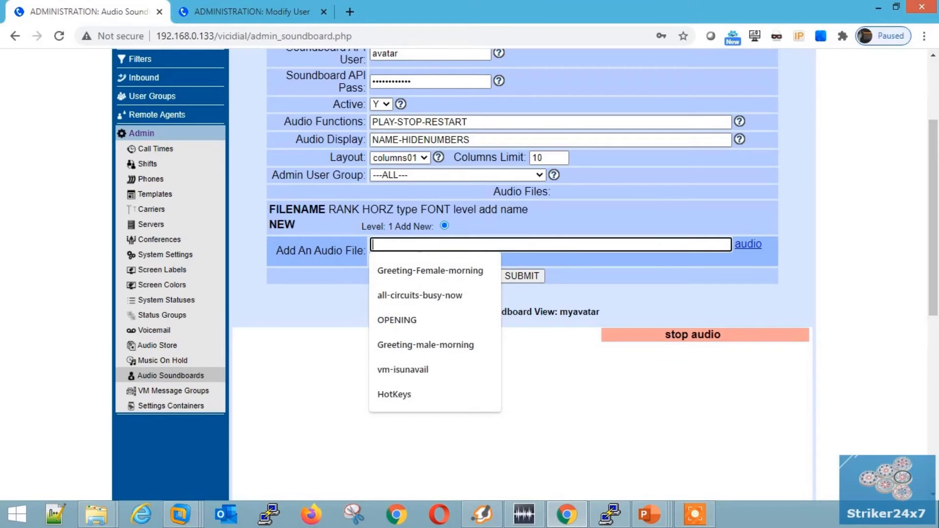
{"action": "type", "text": "INTR"}
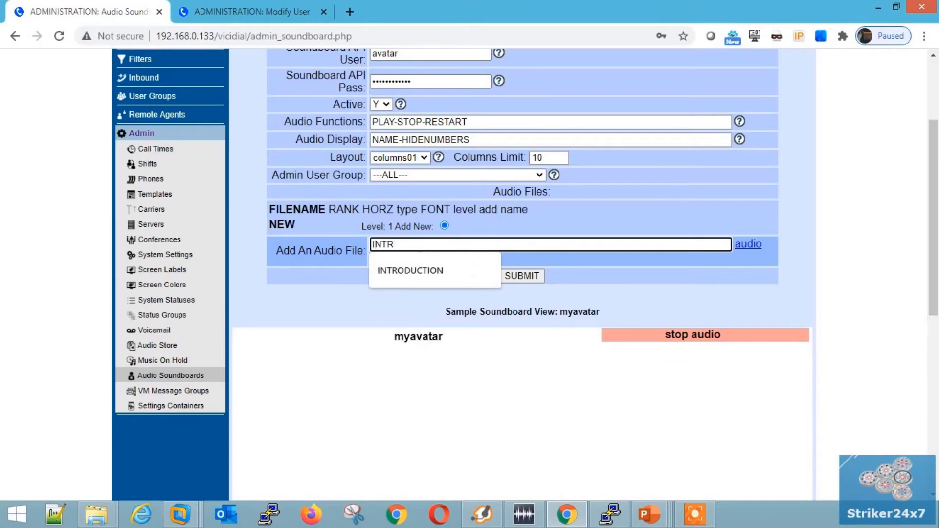
{"action": "key", "text": "Down"}
{"action": "key", "text": "Return"}
{"action": "key", "text": "Tab"}
{"action": "key", "text": "Return"}
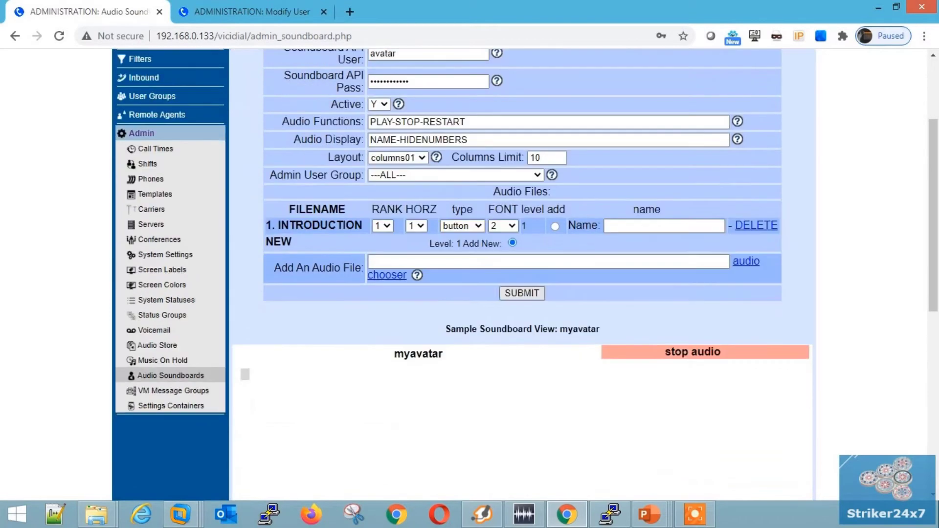
- Name the entry INTRODUCTION and make it a head2r header with font level 3
{"action": "left_click", "coordinate": [615, 225]}
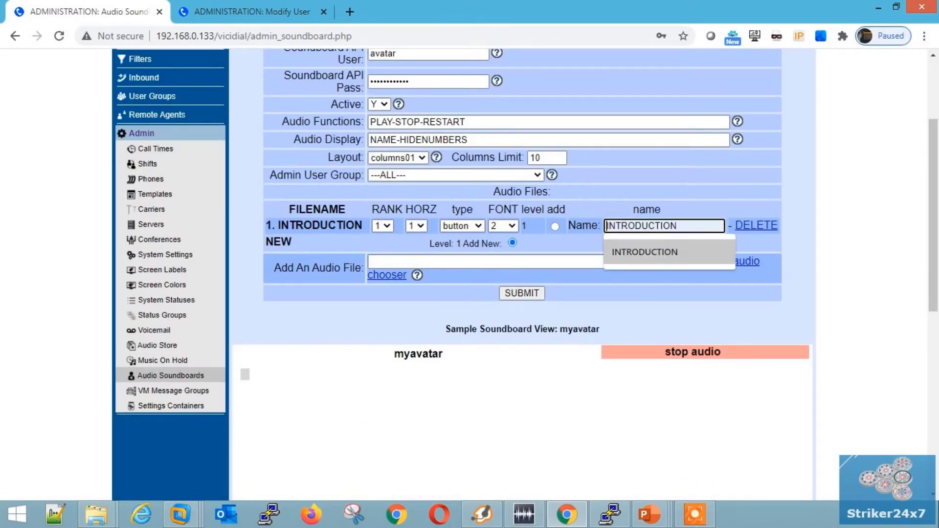
{"action": "left_click", "coordinate": [629, 252]}
{"action": "left_click", "coordinate": [554, 226]}
{"action": "left_click", "coordinate": [462, 226]}
{"action": "left_click", "coordinate": [457, 272]}
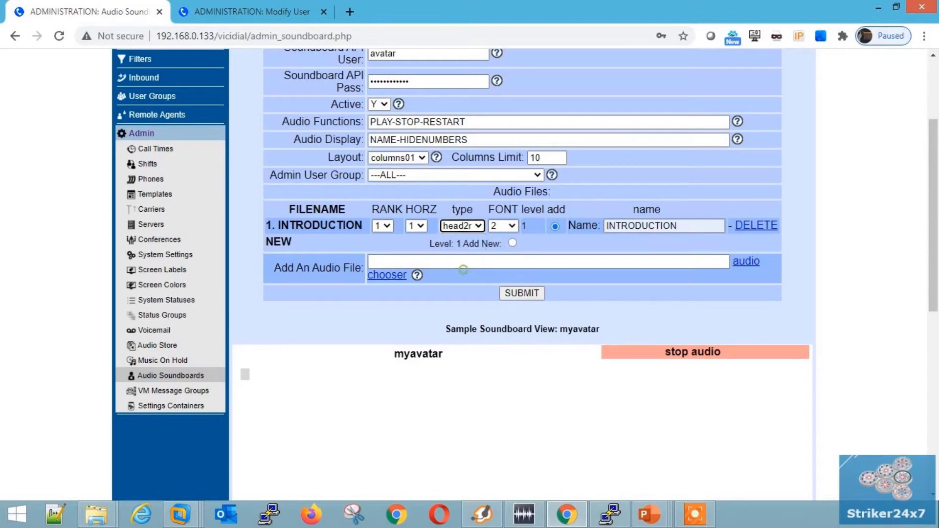
{"action": "left_click", "coordinate": [503, 226]}
{"action": "left_click", "coordinate": [495, 272]}
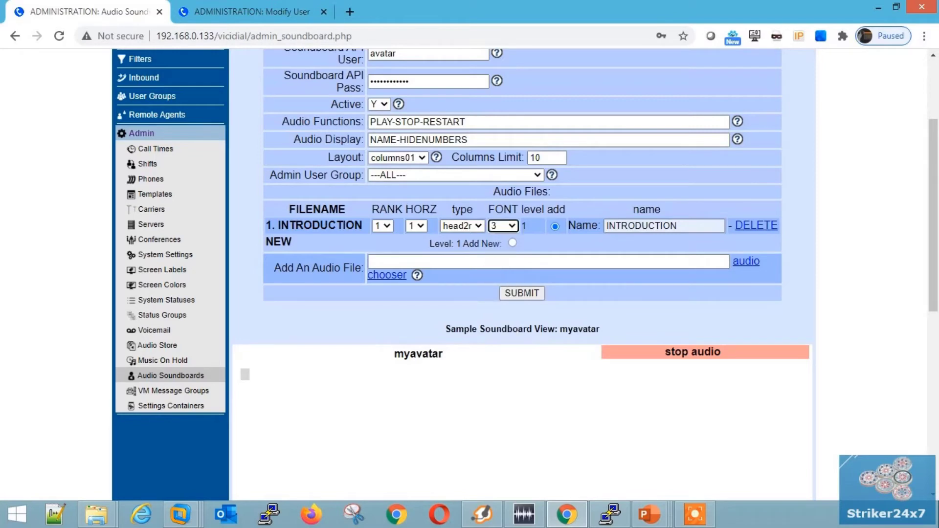
{"action": "left_click", "coordinate": [528, 293]}
- Check the sample view, then select INTRODUCTION as the parent for new files
{"action": "scroll", "coordinate": [522, 274], "scroll_direction": "down", "scroll_amount": 8}
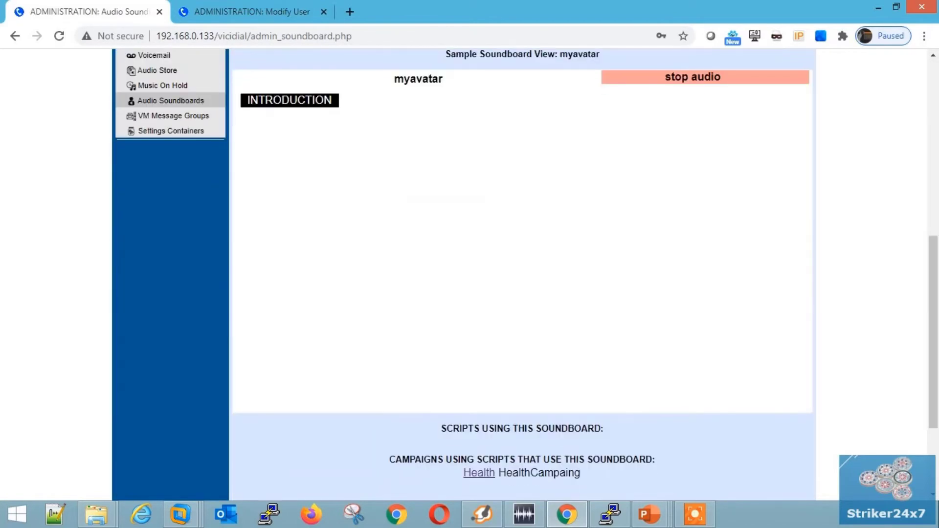
{"action": "scroll", "coordinate": [522, 274], "scroll_direction": "up", "scroll_amount": 3}
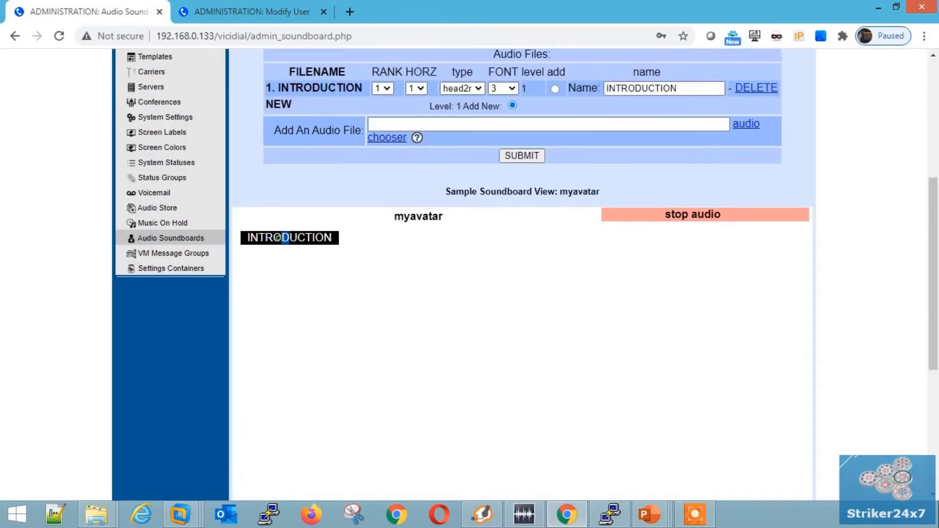
{"action": "left_click_drag", "start_coordinate": [338, 238], "coordinate": [289, 238]}
{"action": "scroll", "coordinate": [522, 274], "scroll_direction": "up", "scroll_amount": 4}
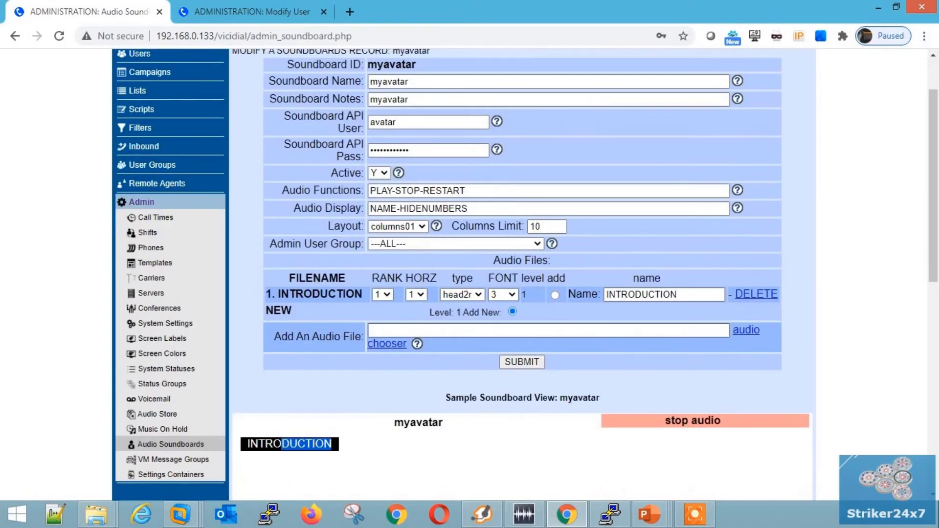
{"action": "scroll", "coordinate": [522, 274], "scroll_direction": "down", "scroll_amount": 1}
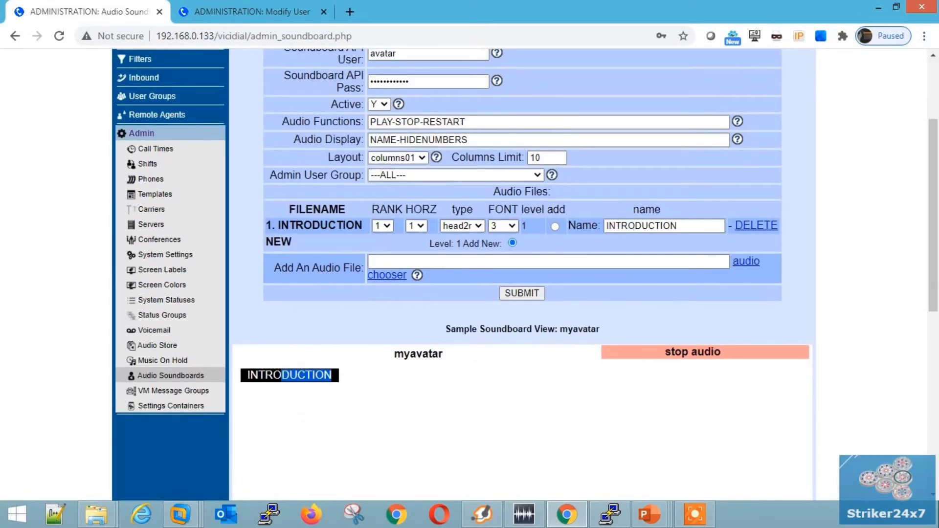
{"action": "left_click", "coordinate": [555, 226]}
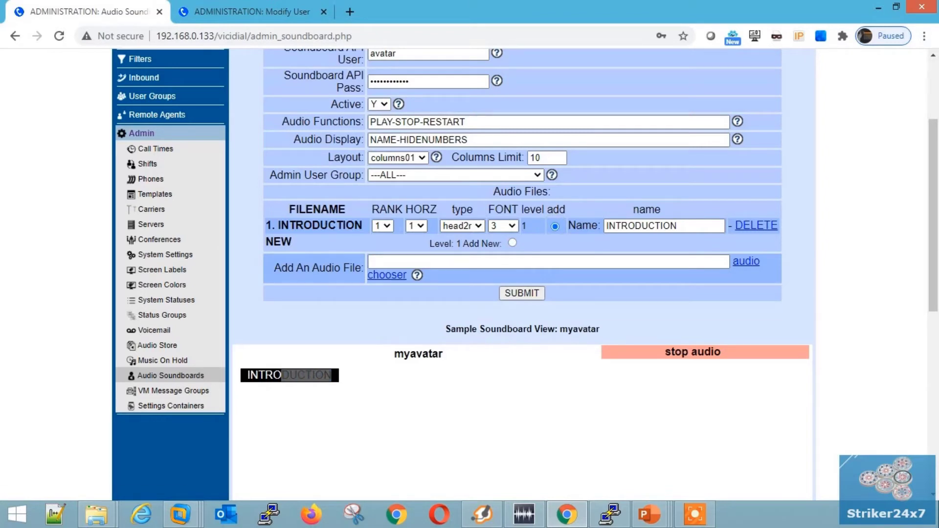
- Add A1_main_Intro named MAININTRO, then play it to test the sound
{"action": "left_click", "coordinate": [386, 275]}
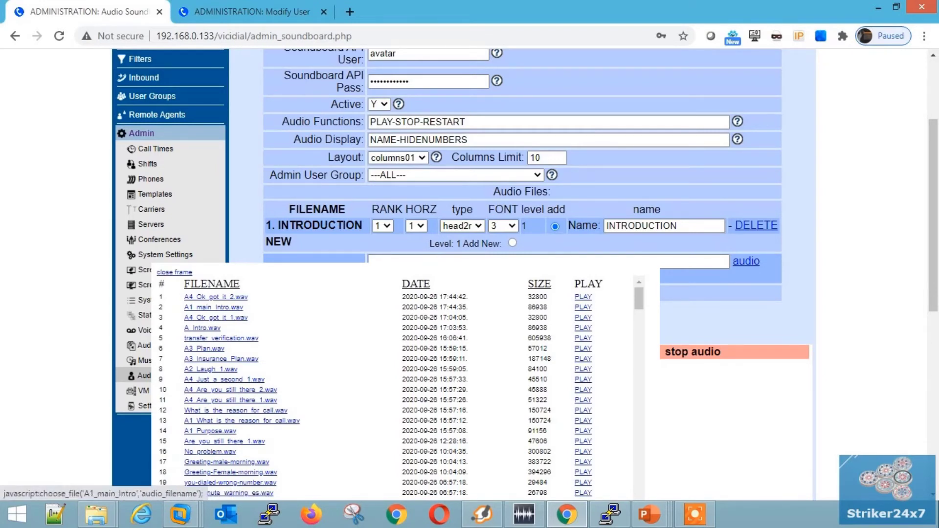
{"action": "left_click", "coordinate": [213, 307]}
{"action": "left_click", "coordinate": [522, 293]}
{"action": "scroll", "coordinate": [522, 274], "scroll_direction": "down", "scroll_amount": 1}
{"action": "left_click", "coordinate": [666, 380]}
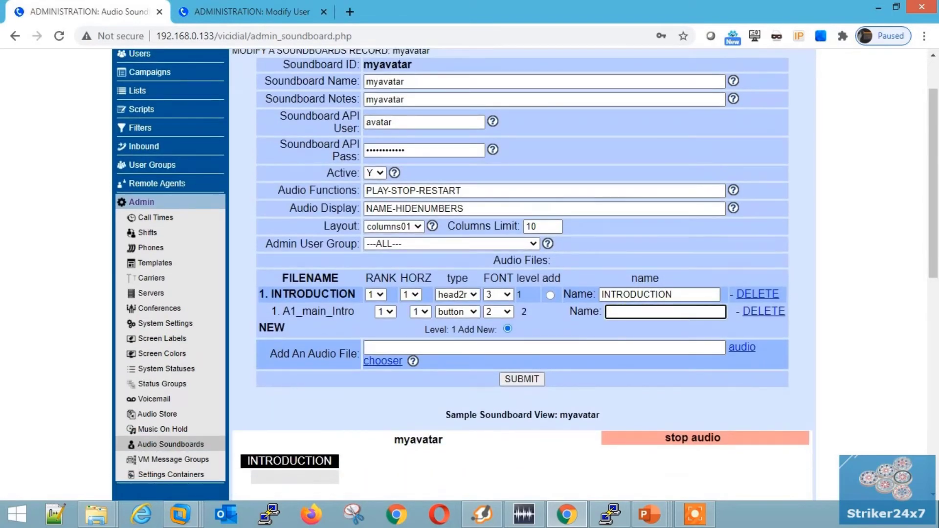
{"action": "type", "text": "mainIntr"}
{"action": "key", "text": "BackSpace"}
{"action": "key", "text": "BackSpace"}
{"action": "key", "text": "BackSpace"}
{"action": "key", "text": "BackSpace"}
{"action": "key", "text": "BackSpace"}
{"action": "key", "text": "BackSpace"}
{"action": "key", "text": "BackSpace"}
{"action": "key", "text": "BackSpace"}
{"action": "key", "text": "BackSpace"}
{"action": "type", "text": "MAININTRO"}
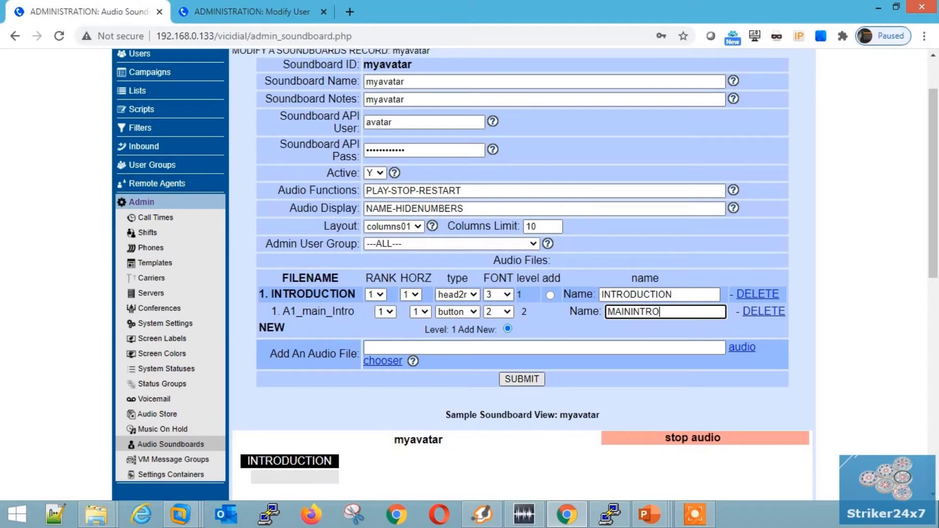
{"action": "key", "text": "Return"}
{"action": "scroll", "coordinate": [522, 274], "scroll_direction": "down", "scroll_amount": 3}
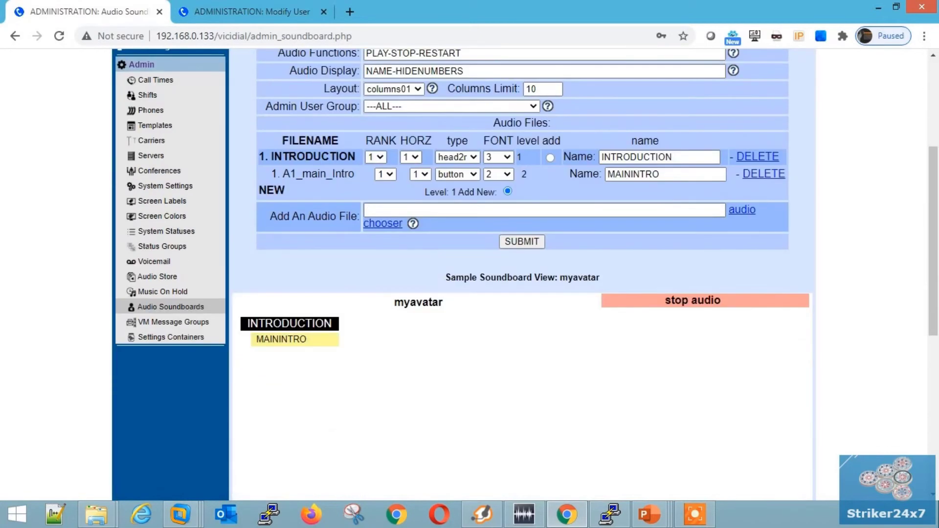
{"action": "left_click", "coordinate": [288, 340]}
{"action": "scroll", "coordinate": [287, 340], "scroll_direction": "up", "scroll_amount": 3}
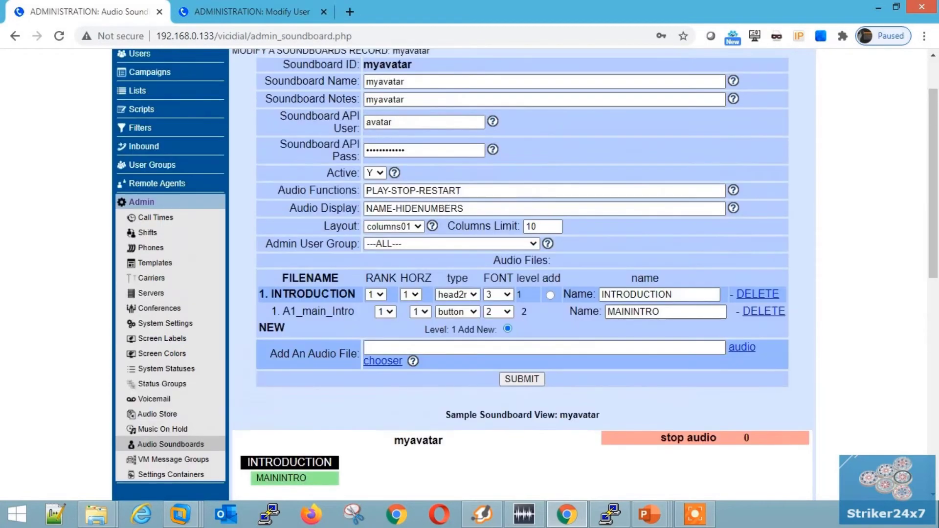
- Add A1_Purpose under INTRODUCTION with the name Purpose
{"action": "left_click", "coordinate": [550, 294]}
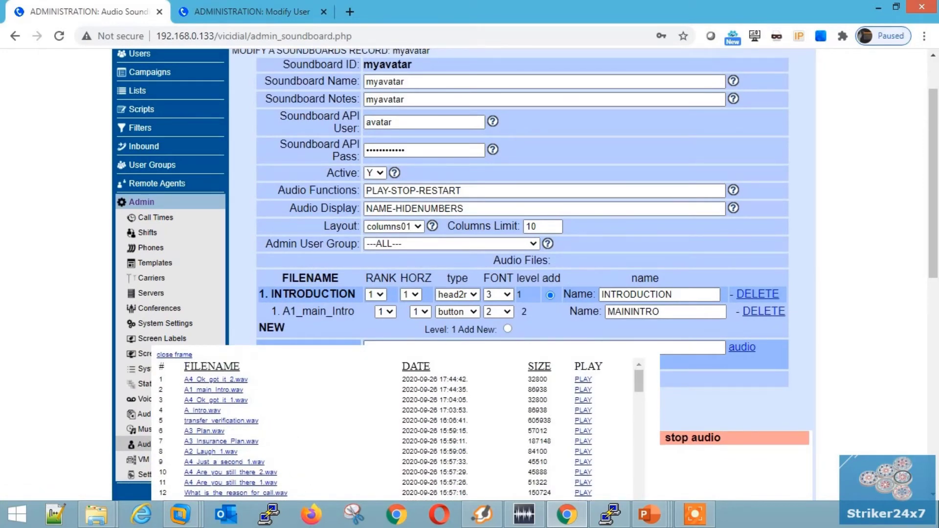
{"action": "scroll", "coordinate": [230, 430], "scroll_direction": "down", "scroll_amount": 1}
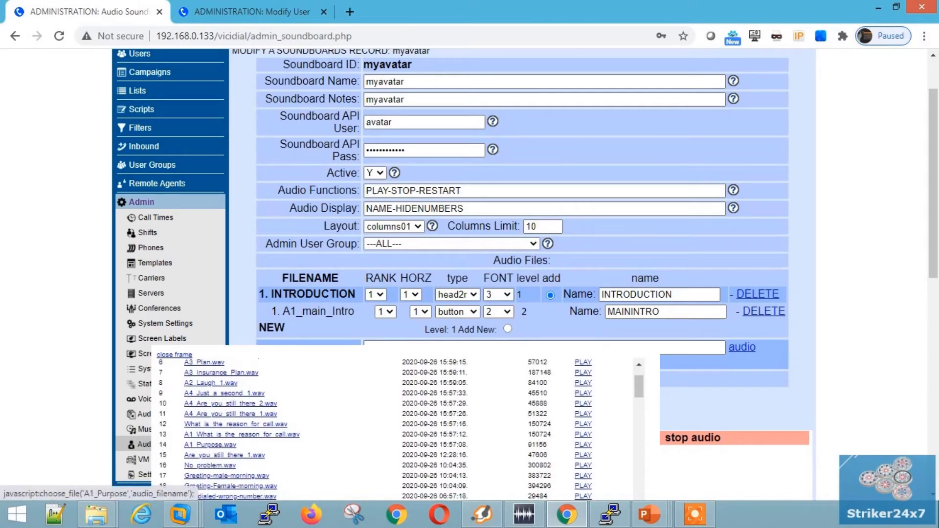
{"action": "left_click", "coordinate": [217, 445]}
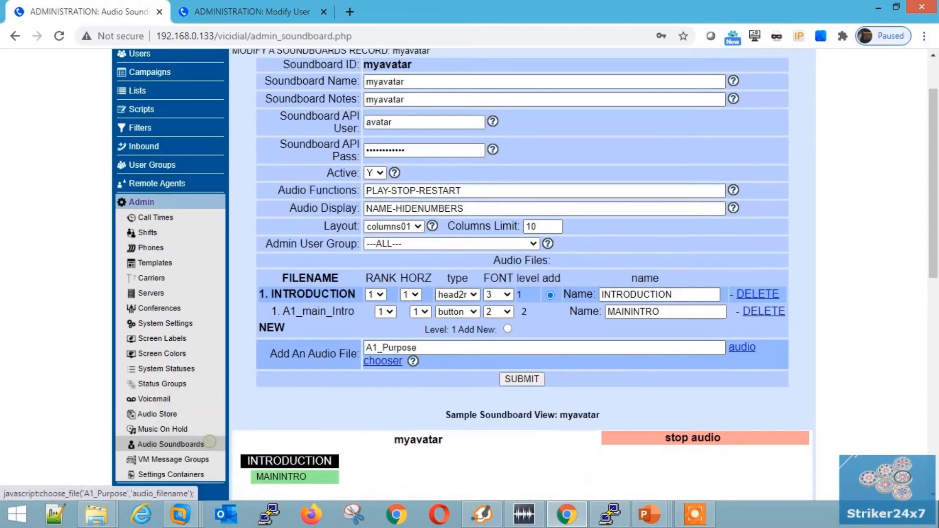
{"action": "left_click", "coordinate": [521, 379]}
{"action": "left_click", "coordinate": [637, 397]}
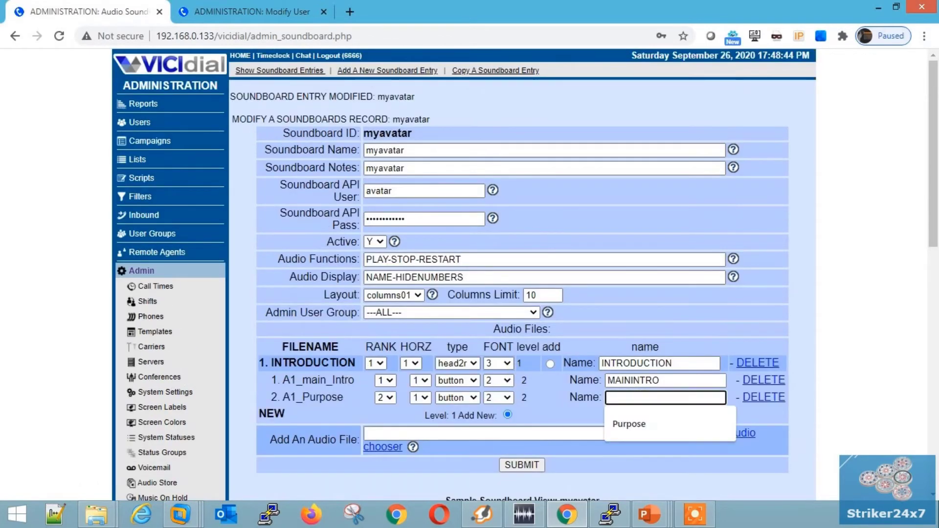
{"action": "left_click", "coordinate": [636, 422]}
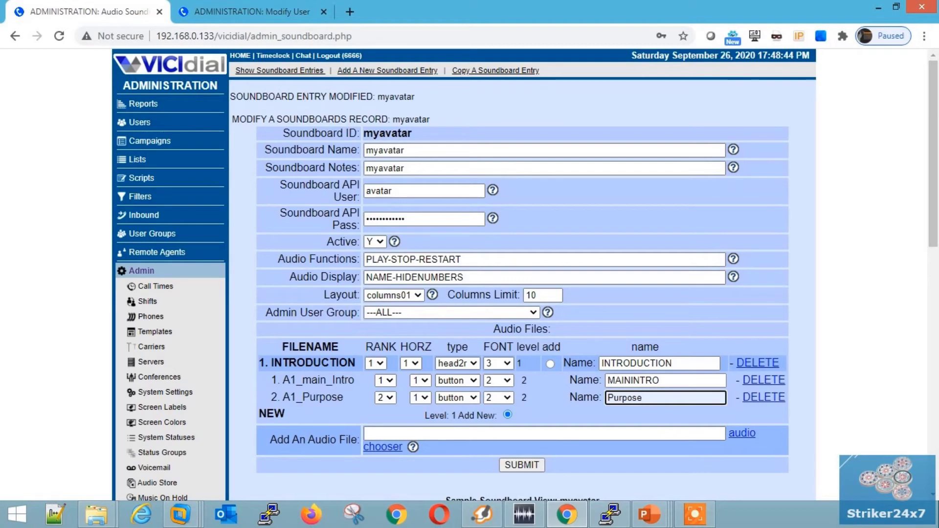
{"action": "scroll", "coordinate": [521, 273], "scroll_direction": "down", "scroll_amount": 1}
{"action": "scroll", "coordinate": [522, 274], "scroll_direction": "down", "scroll_amount": 8}
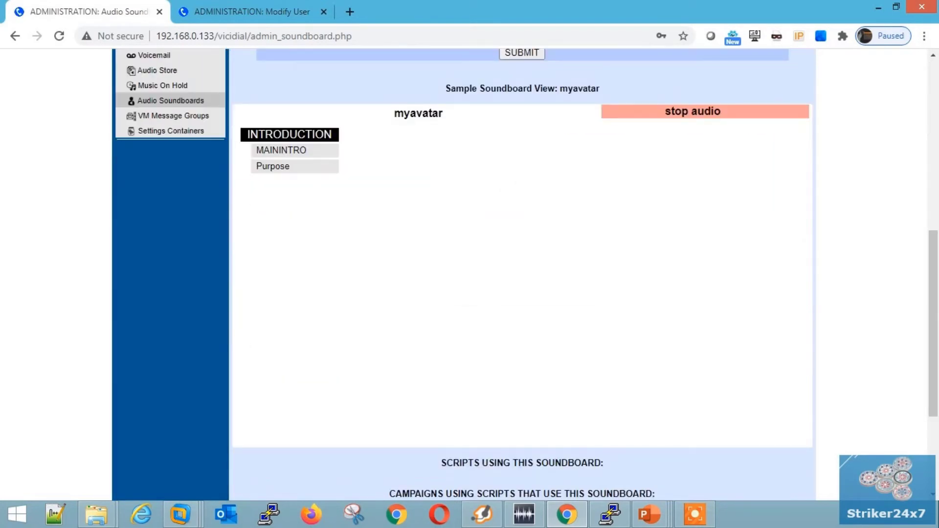
{"action": "scroll", "coordinate": [522, 274], "scroll_direction": "up", "scroll_amount": 7}
- Add the PLANS audio file as a new entry with display type head2r
{"action": "left_click", "coordinate": [372, 364]}
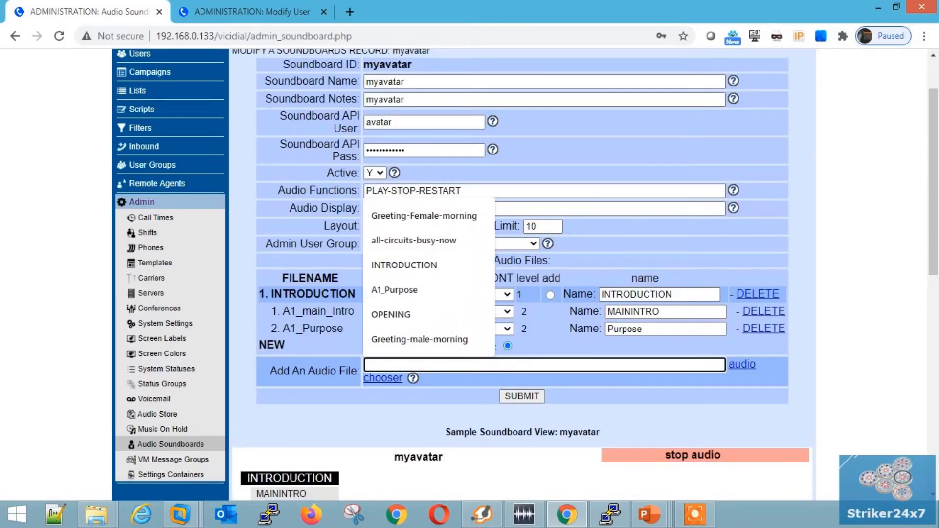
{"action": "type", "text": "pl"}
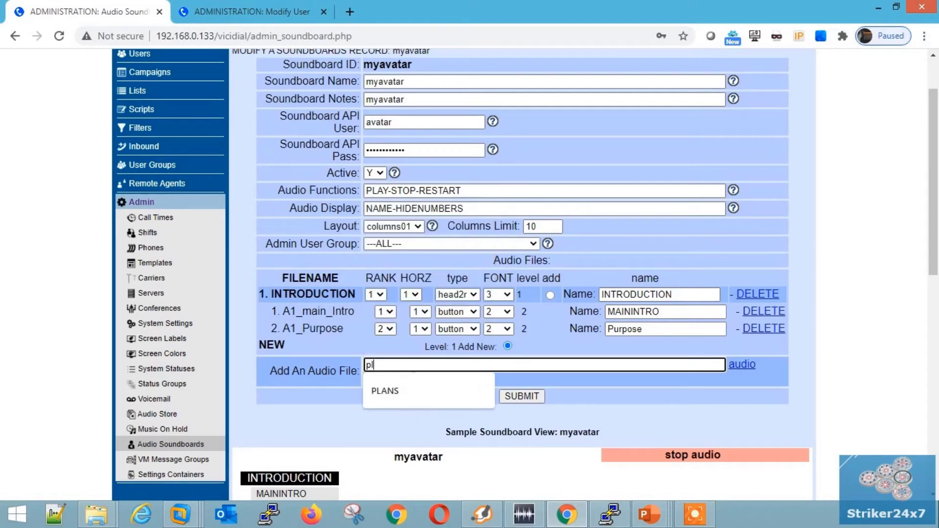
{"action": "left_click", "coordinate": [387, 391]}
{"action": "left_click", "coordinate": [515, 397]}
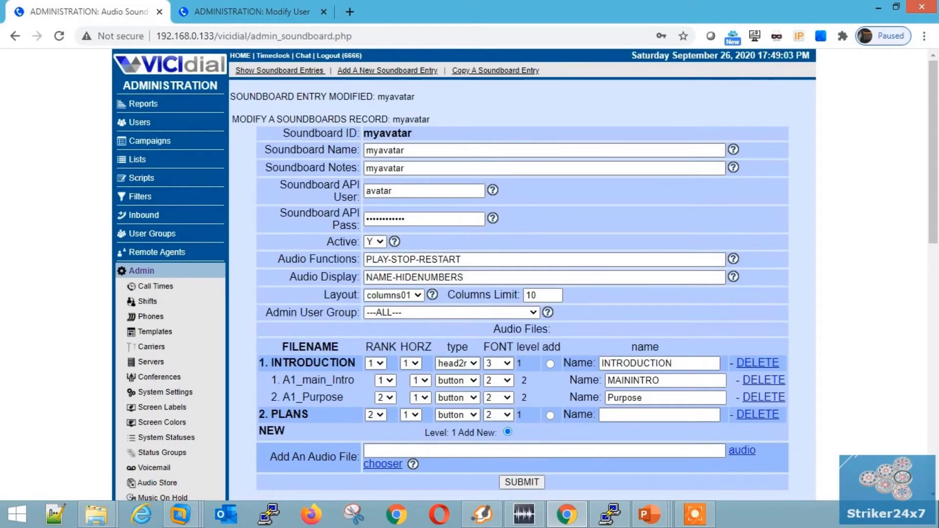
{"action": "left_click", "coordinate": [457, 415]}
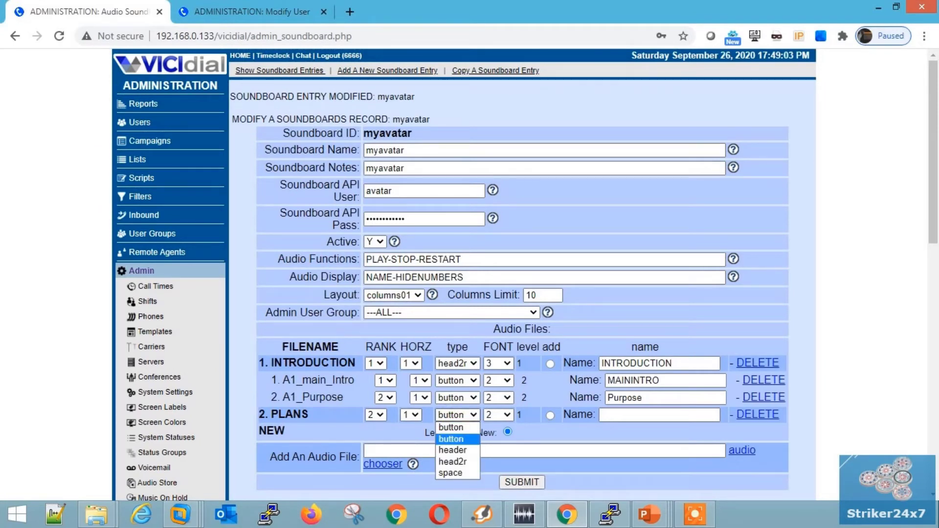
{"action": "left_click", "coordinate": [451, 462]}
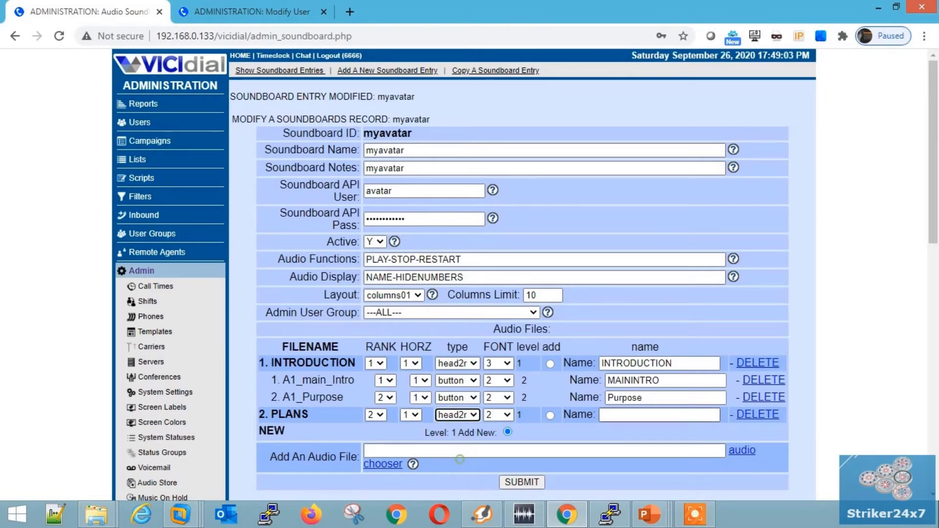
- Give the heading the name PLANS and save it
{"action": "left_click", "coordinate": [664, 415]}
{"action": "type", "text": "pla"}
{"action": "key", "text": "BackSpace"}
{"action": "type", "text": "PLA"}
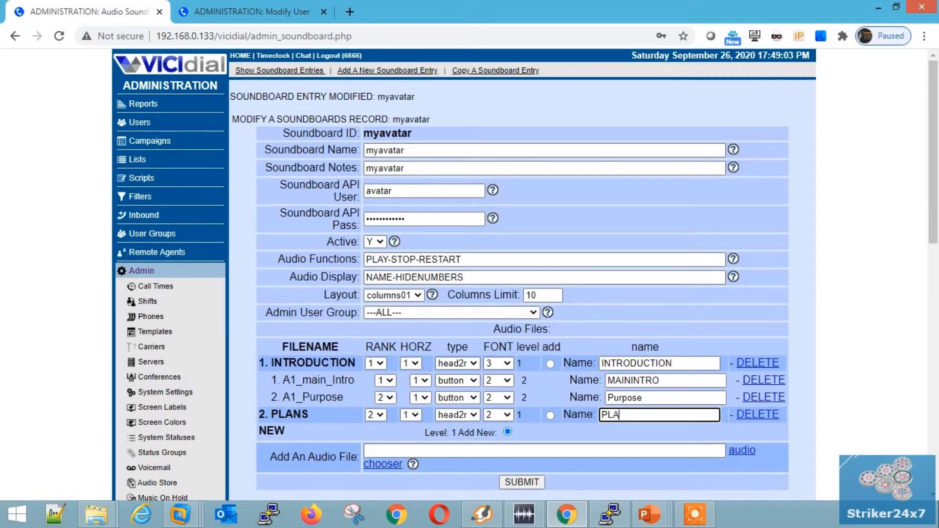
{"action": "type", "text": "NS"}
{"action": "key", "text": "Return"}
{"action": "scroll", "coordinate": [522, 274], "scroll_direction": "down", "scroll_amount": 2}
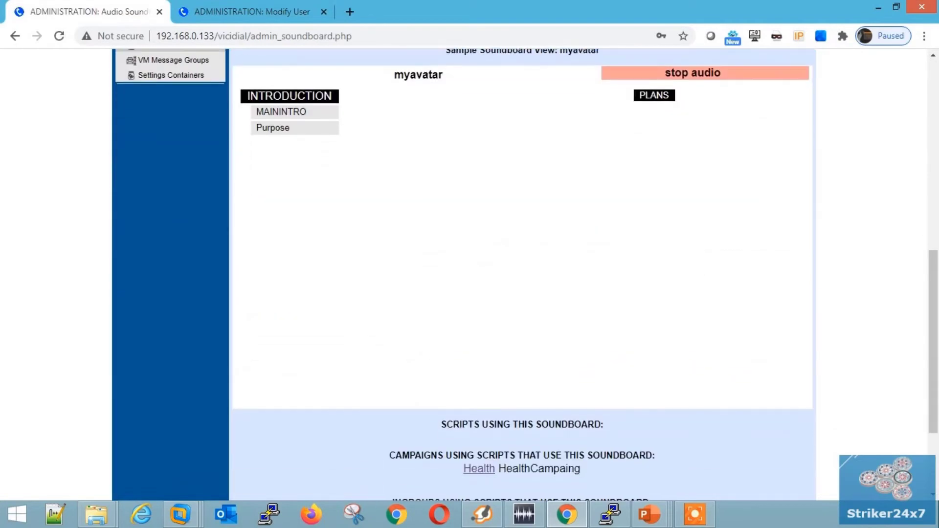
{"action": "scroll", "coordinate": [523, 274], "scroll_direction": "up", "scroll_amount": 7}
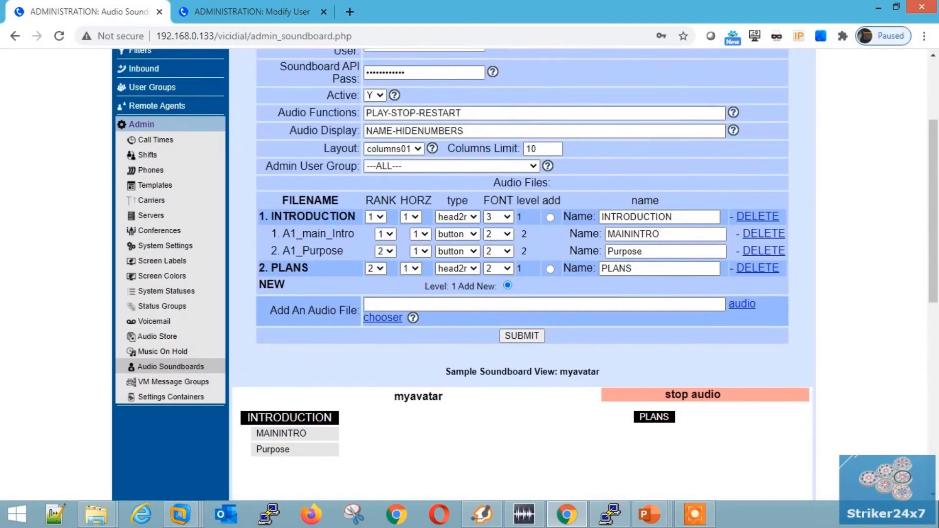
- Add A3_Plan under PLANS with the name PLANS1
{"action": "left_click", "coordinate": [551, 268]}
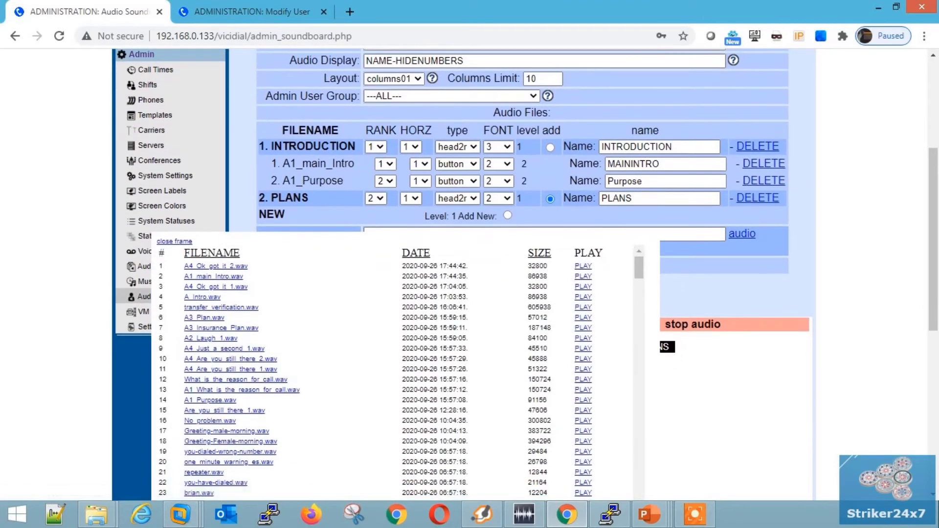
{"action": "left_click", "coordinate": [204, 317]}
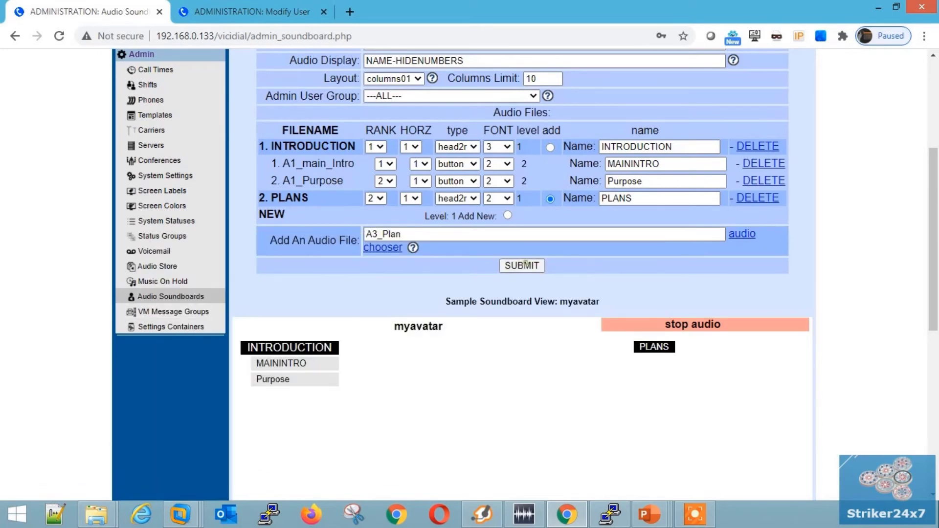
{"action": "left_click", "coordinate": [521, 264]}
{"action": "scroll", "coordinate": [660, 416], "scroll_direction": "down", "scroll_amount": 2}
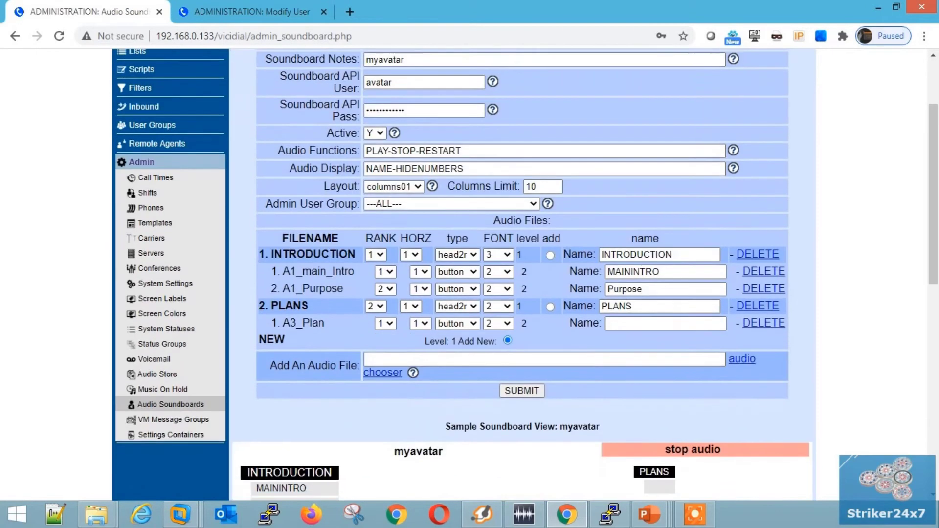
{"action": "left_click", "coordinate": [635, 321]}
{"action": "type", "text": "PLANS1"}
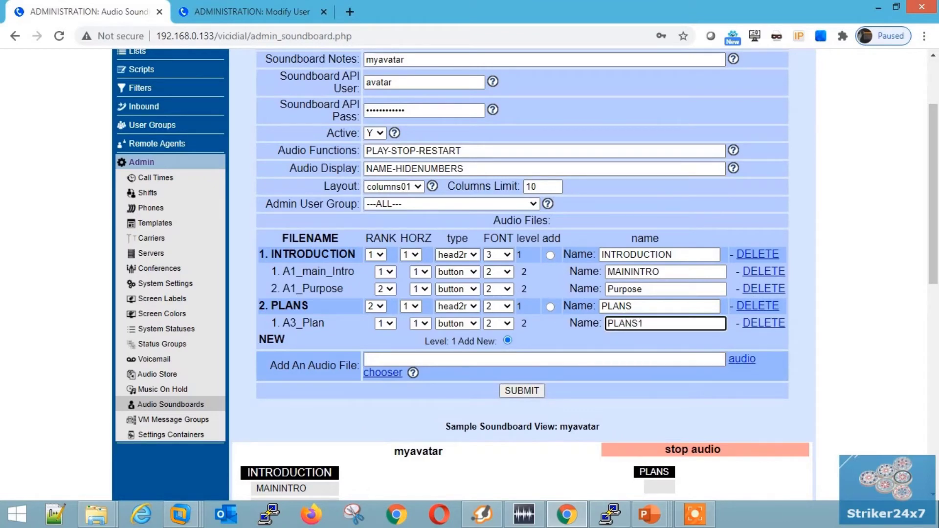
{"action": "left_click", "coordinate": [521, 391]}
{"action": "scroll", "coordinate": [521, 294], "scroll_direction": "down", "scroll_amount": 4}
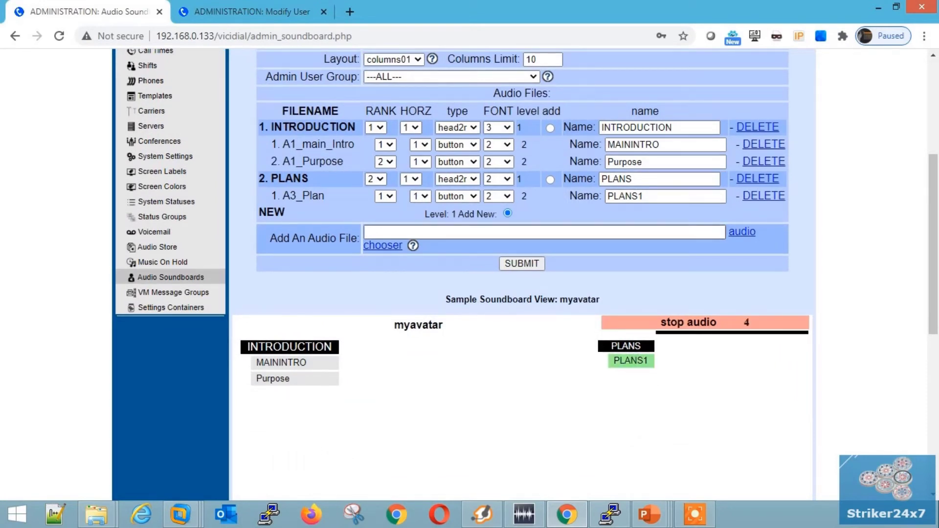
- Add A3_Insurance_Plan under PLANS with the name InsurancePlan
{"action": "left_click", "coordinate": [550, 179]}
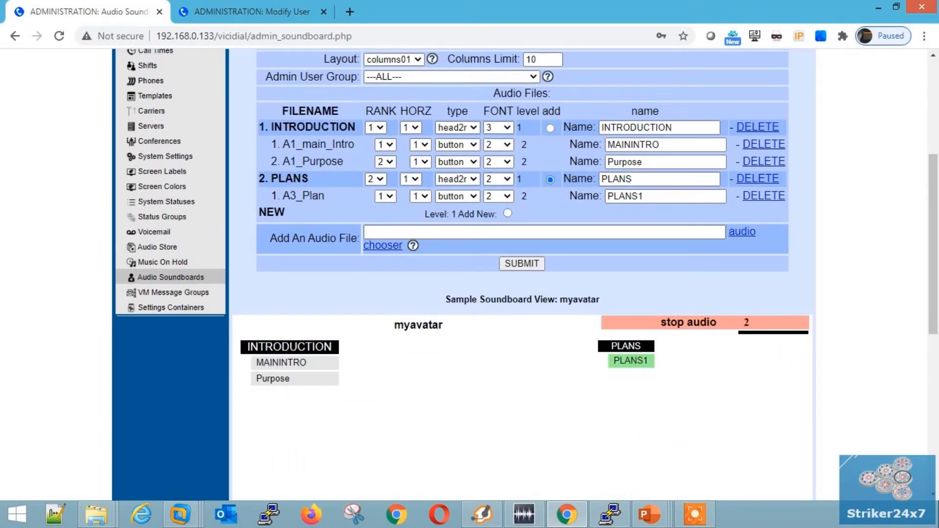
{"action": "left_click", "coordinate": [742, 231]}
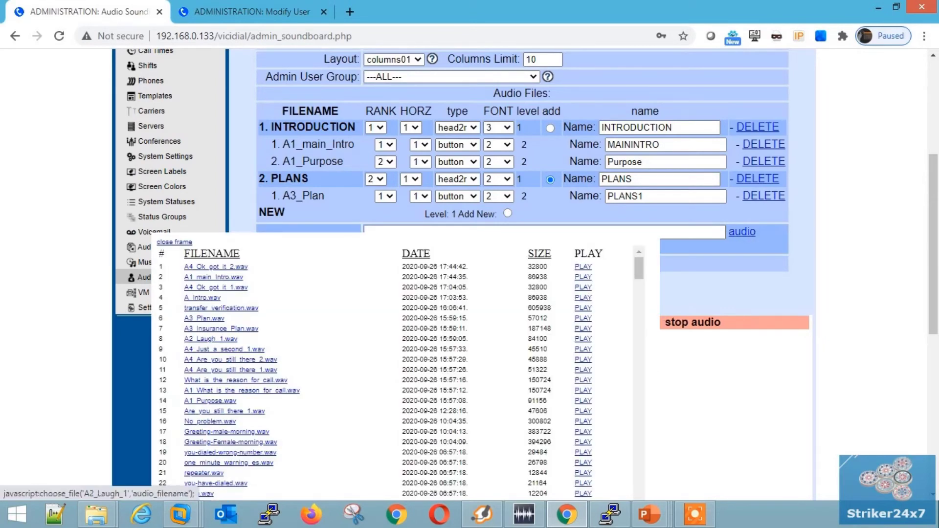
{"action": "left_click", "coordinate": [214, 328]}
{"action": "left_click", "coordinate": [520, 321]}
{"action": "scroll", "coordinate": [525, 275], "scroll_direction": "down", "scroll_amount": 3}
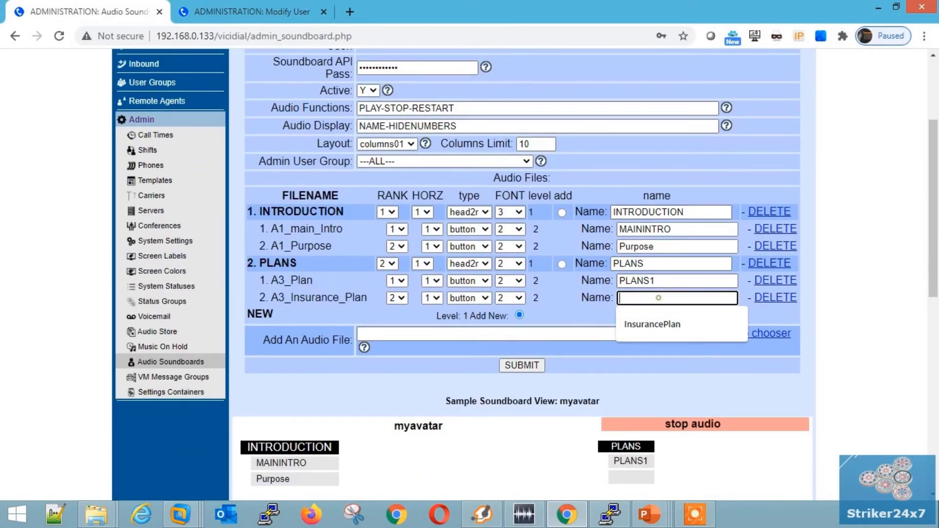
{"action": "left_click", "coordinate": [658, 321]}
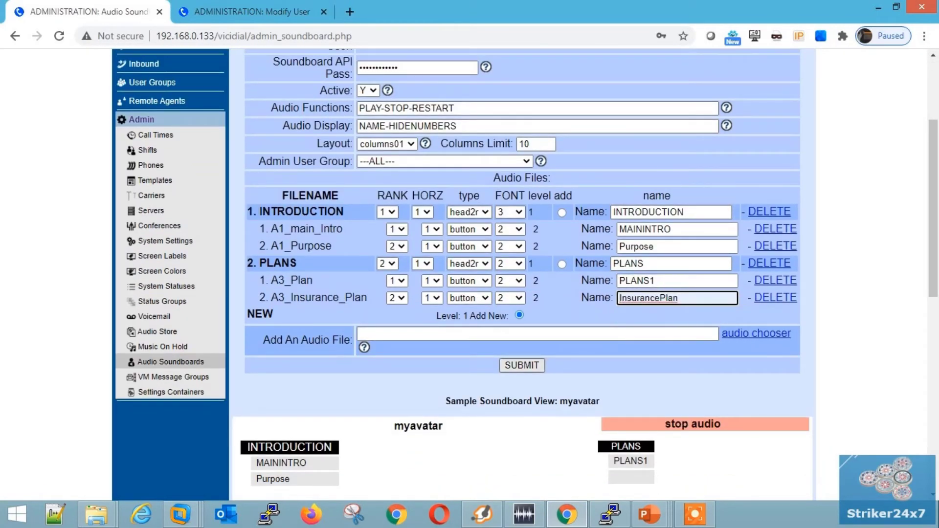
{"action": "key", "text": "Return"}
{"action": "scroll", "coordinate": [522, 274], "scroll_direction": "down", "scroll_amount": 2}
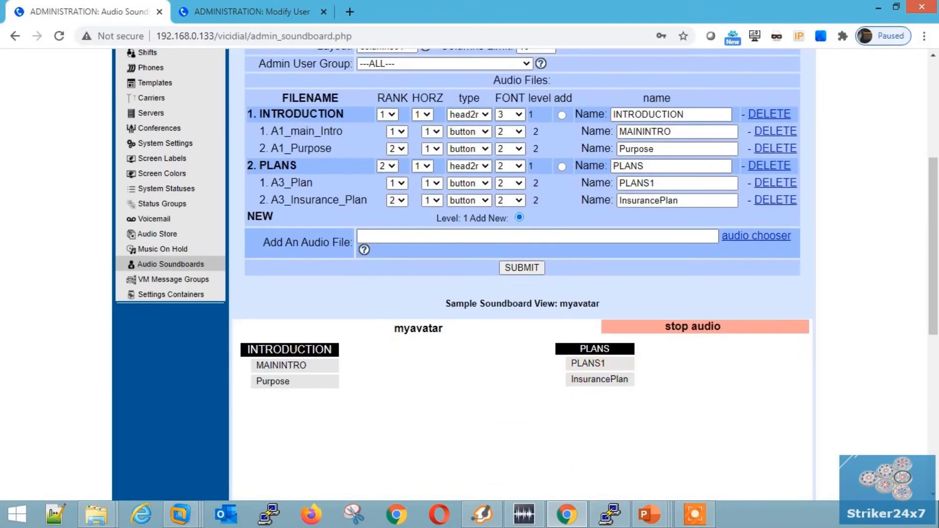
- Add the HOTKEYS audio file as a new soundboard entry
{"action": "left_click", "coordinate": [443, 235]}
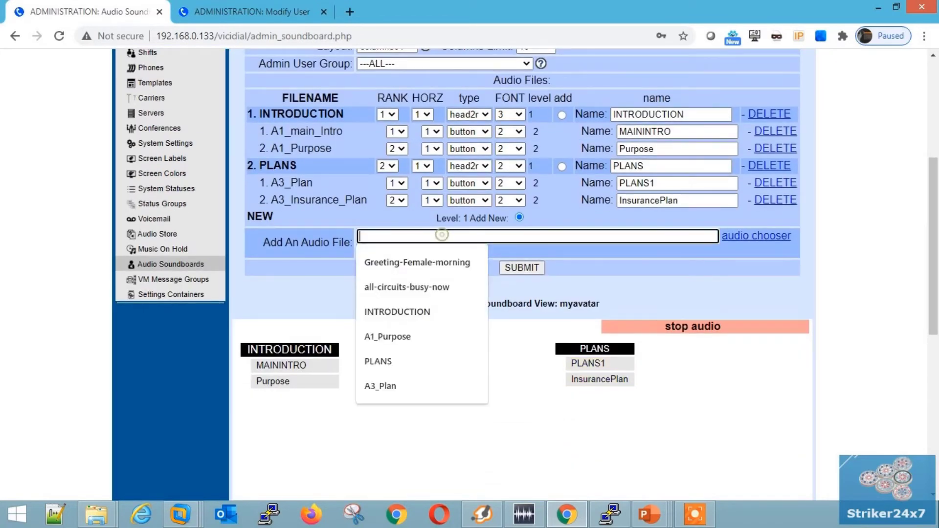
{"action": "key", "text": "Down"}
{"action": "key", "text": "Down"}
{"action": "key", "text": "Down"}
{"action": "key", "text": "Down"}
{"action": "key", "text": "Down"}
{"action": "type", "text": "h"}
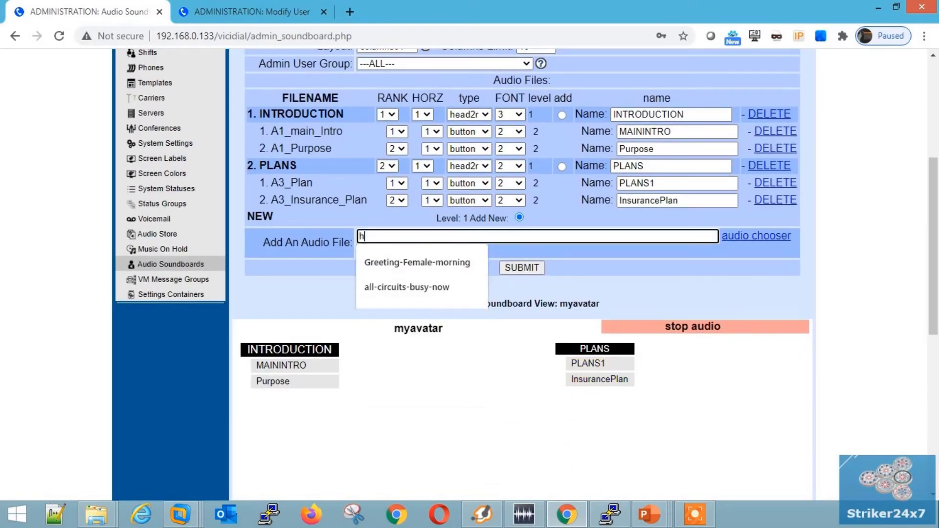
{"action": "key", "text": "Down"}
{"action": "key", "text": "Down"}
{"action": "key", "text": "Return"}
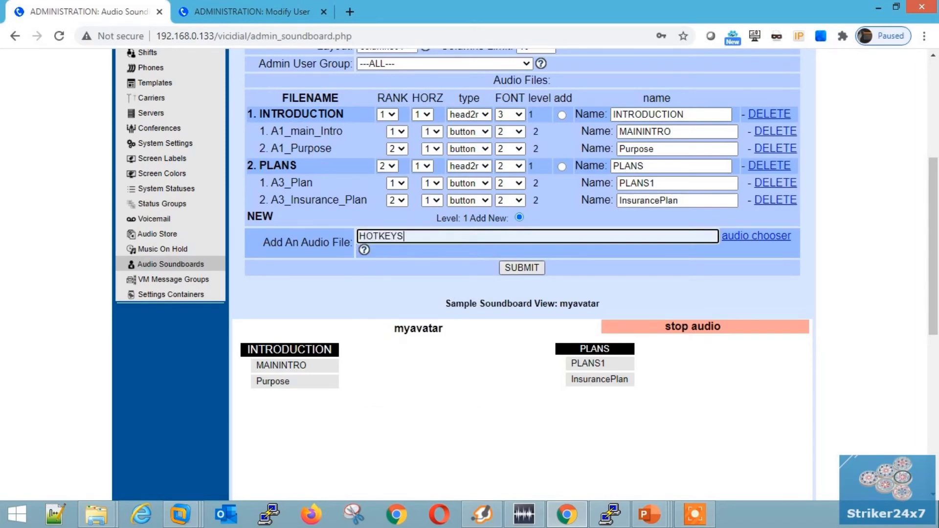
{"action": "key", "text": "Return"}
{"action": "scroll", "coordinate": [521, 274], "scroll_direction": "down", "scroll_amount": 3}
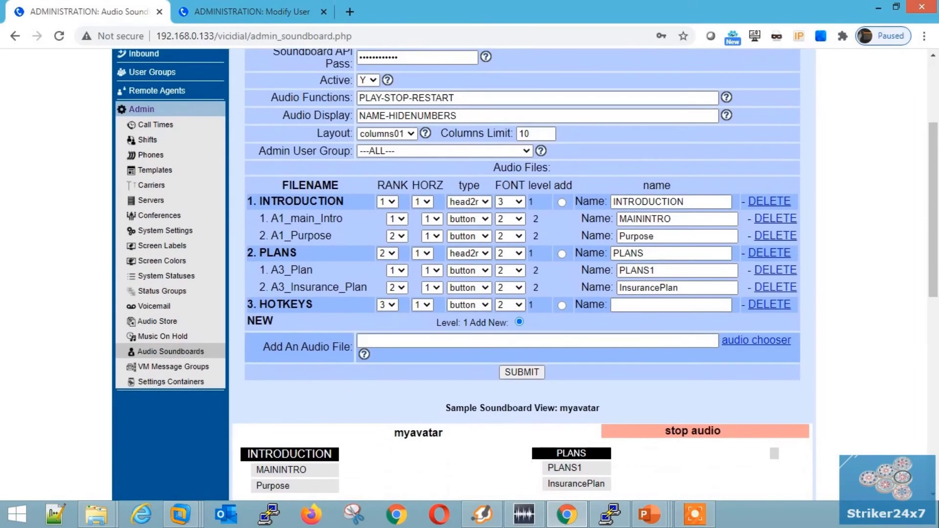
- Name the entry HOTKEYS and set it as the parent for new files
{"action": "left_click", "coordinate": [671, 305]}
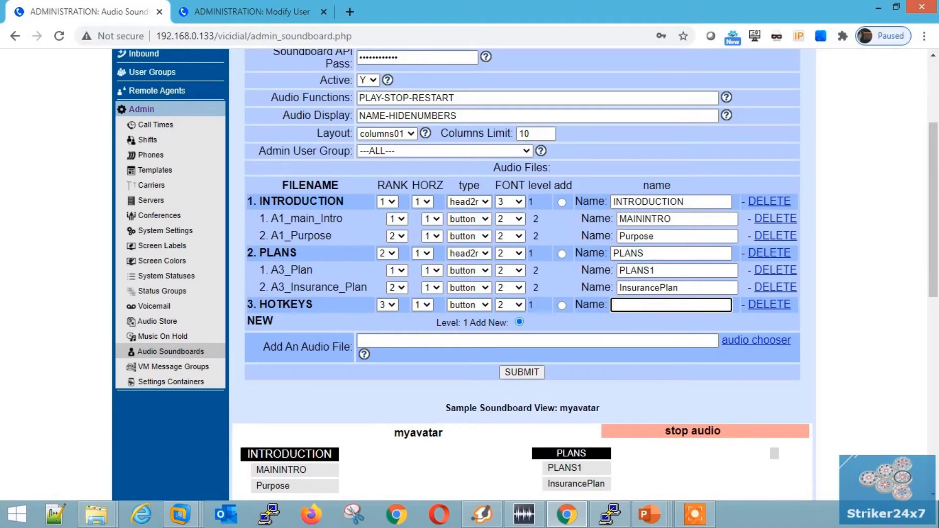
{"action": "type", "text": "h"}
{"action": "key", "text": "BackSpace"}
{"action": "type", "text": "HOTKEYS"}
{"action": "left_click", "coordinate": [562, 305]}
{"action": "left_click", "coordinate": [530, 372]}
{"action": "scroll", "coordinate": [530, 373], "scroll_direction": "down", "scroll_amount": 3}
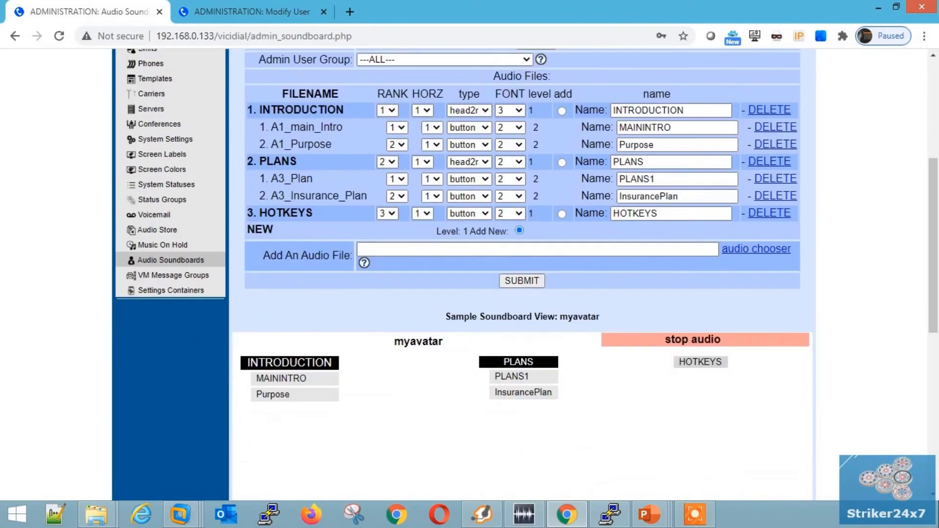
- Add A4_Ok_got_it_1 under HOTKEYS with the label GOT IT
{"action": "left_click", "coordinate": [561, 213]}
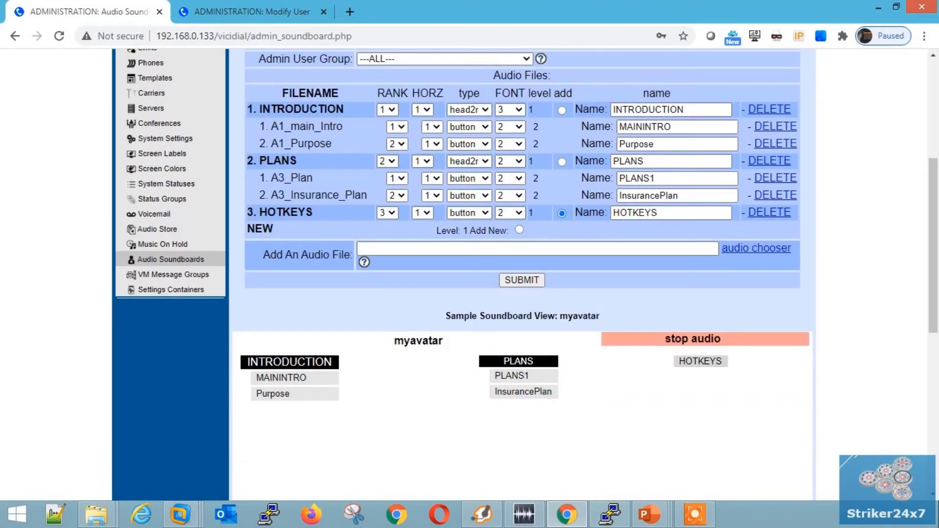
{"action": "left_click", "coordinate": [756, 248]}
{"action": "scroll", "coordinate": [756, 248], "scroll_direction": "down", "scroll_amount": 2}
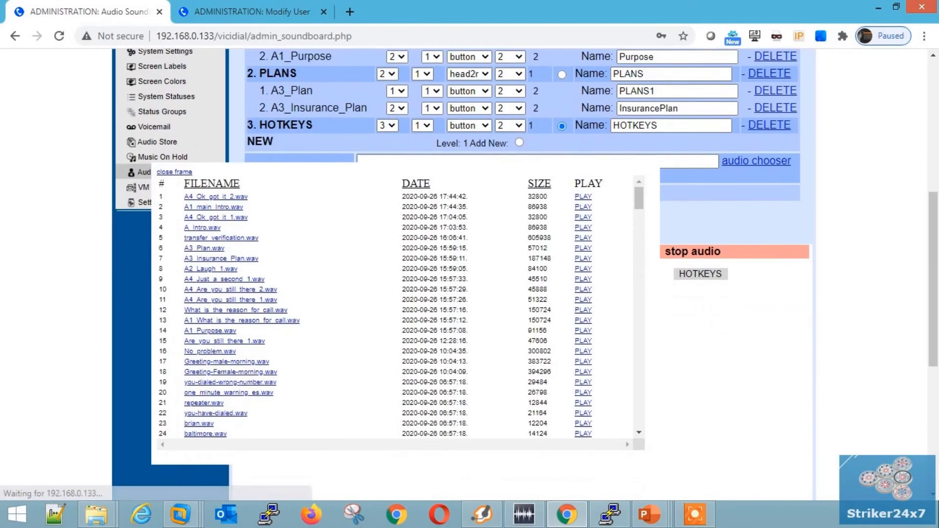
{"action": "left_click", "coordinate": [215, 218]}
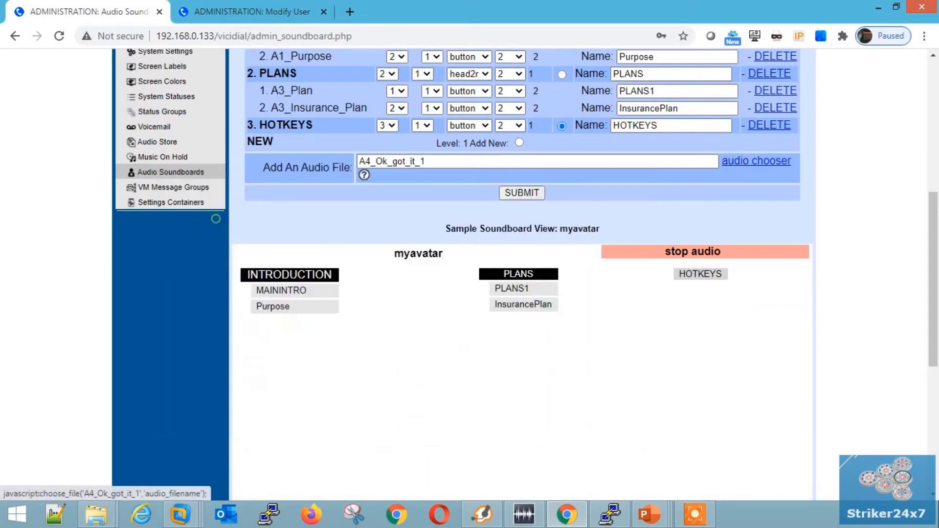
{"action": "left_click", "coordinate": [521, 192]}
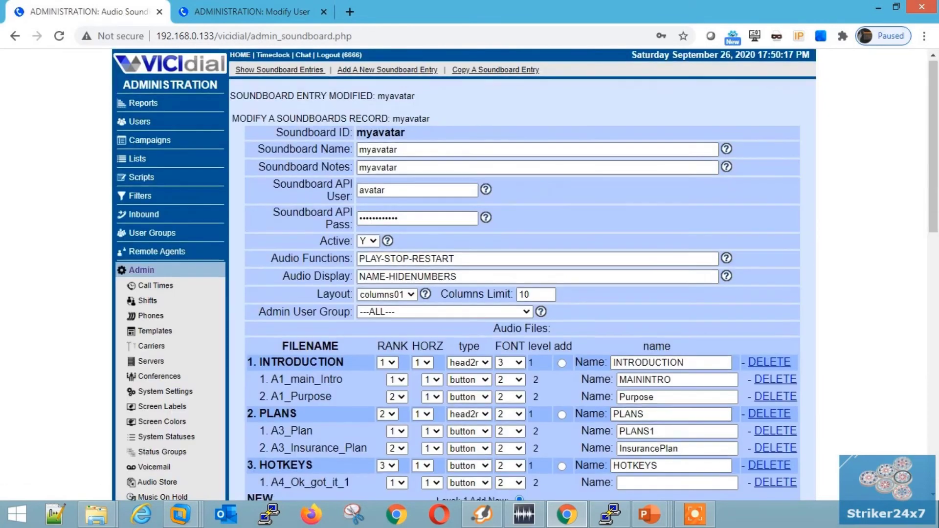
{"action": "scroll", "coordinate": [636, 276], "scroll_direction": "down", "scroll_amount": 4}
{"action": "left_click", "coordinate": [636, 275]}
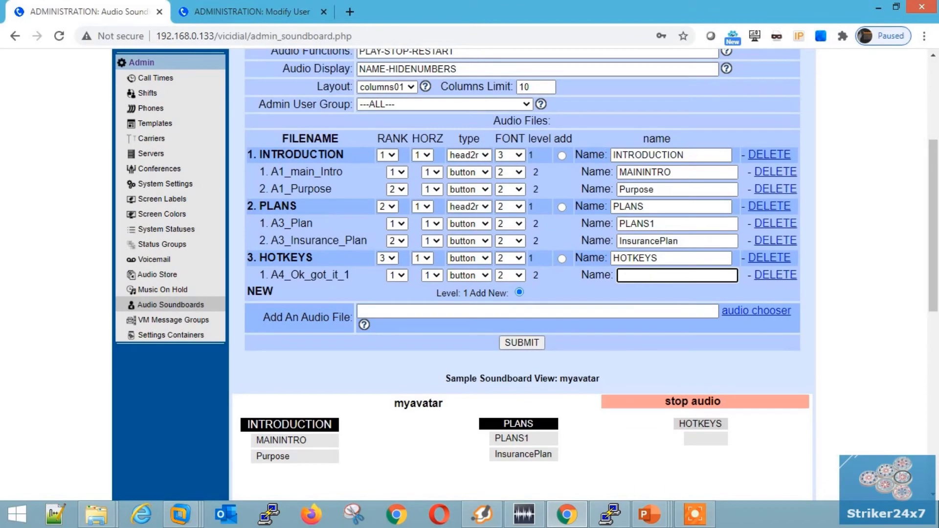
{"action": "type", "text": "GOT IT"}
{"action": "left_click", "coordinate": [510, 344]}
{"action": "scroll", "coordinate": [510, 344], "scroll_direction": "down", "scroll_amount": 5}
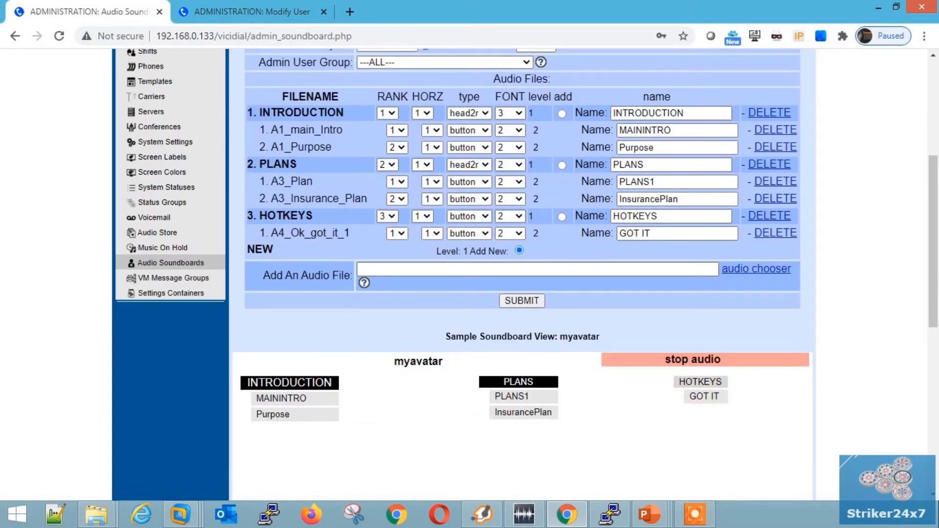
- Make HOTKEYS a head2r heading with font size 3
{"action": "left_click", "coordinate": [469, 216]}
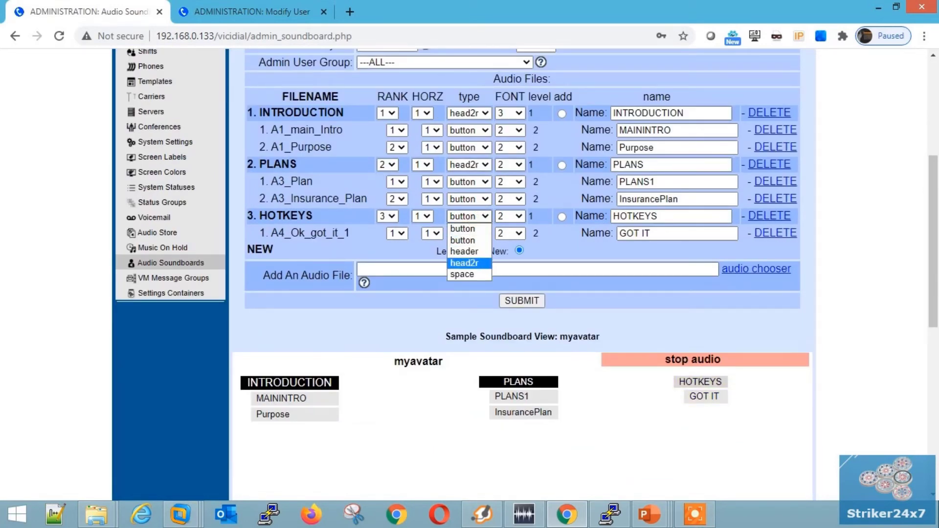
{"action": "left_click", "coordinate": [465, 262]}
{"action": "left_click", "coordinate": [510, 216]}
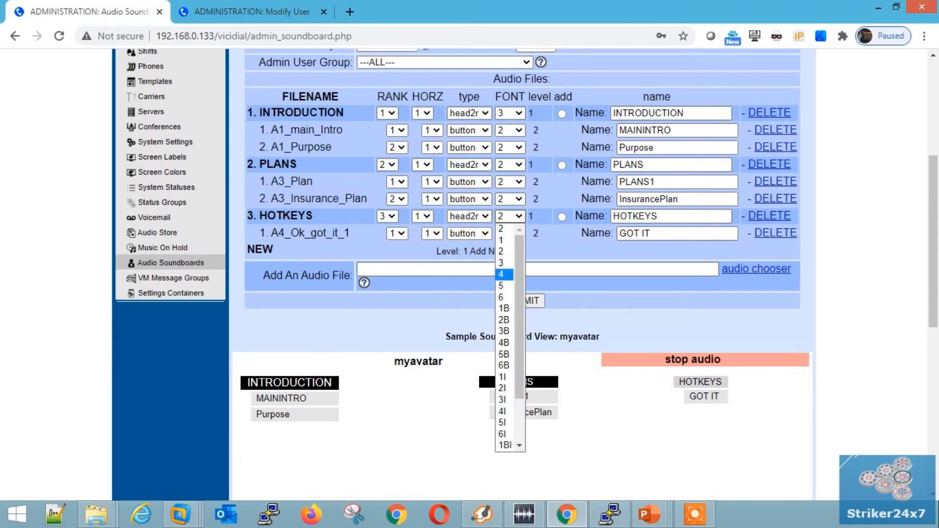
{"action": "left_click", "coordinate": [504, 263]}
{"action": "left_click", "coordinate": [523, 300]}
{"action": "scroll", "coordinate": [521, 274], "scroll_direction": "down", "scroll_amount": 5}
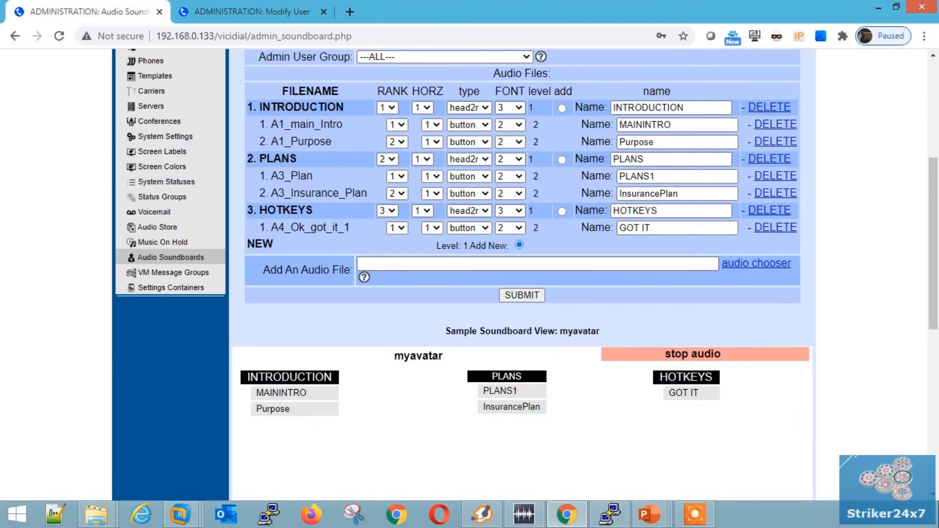
- Add the A2_Laugh_1 recording under HOTKEYS with the label LAUGH
{"action": "left_click", "coordinate": [562, 211]}
{"action": "left_click", "coordinate": [756, 263]}
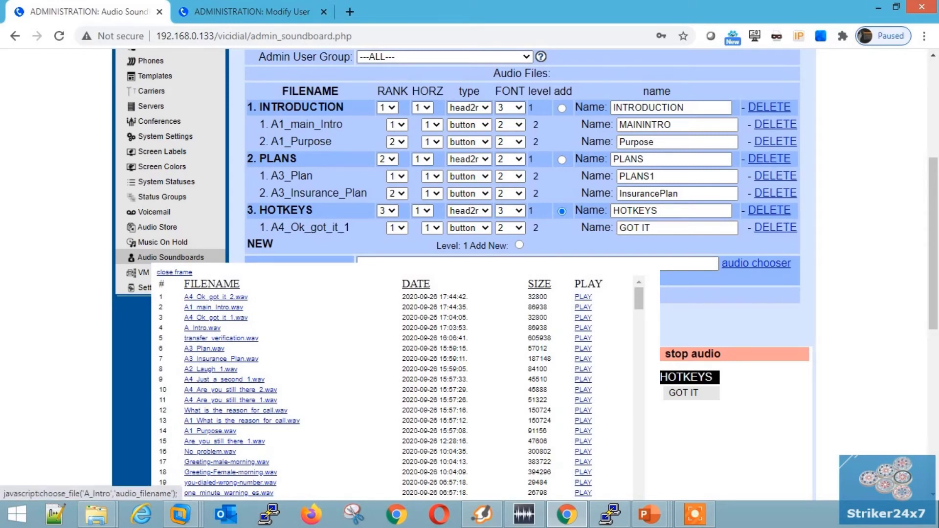
{"action": "left_click", "coordinate": [206, 369]}
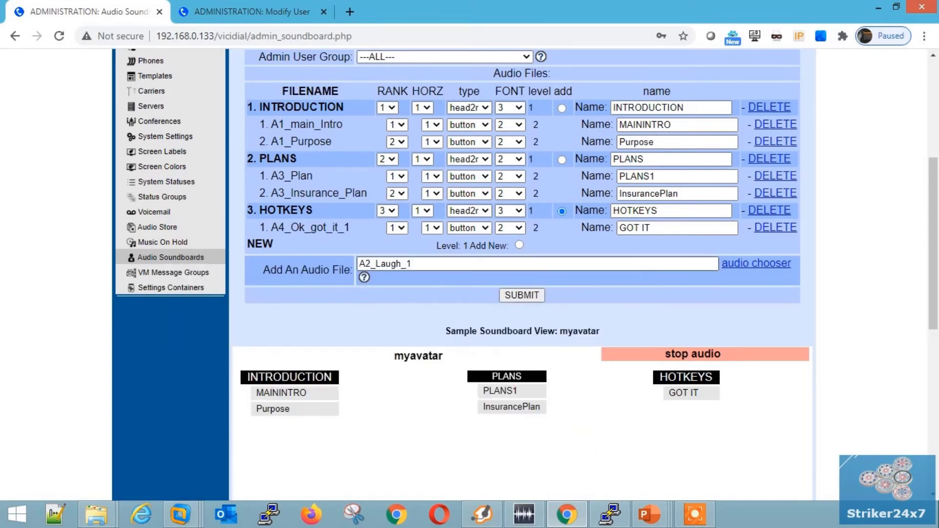
{"action": "left_click", "coordinate": [521, 295]}
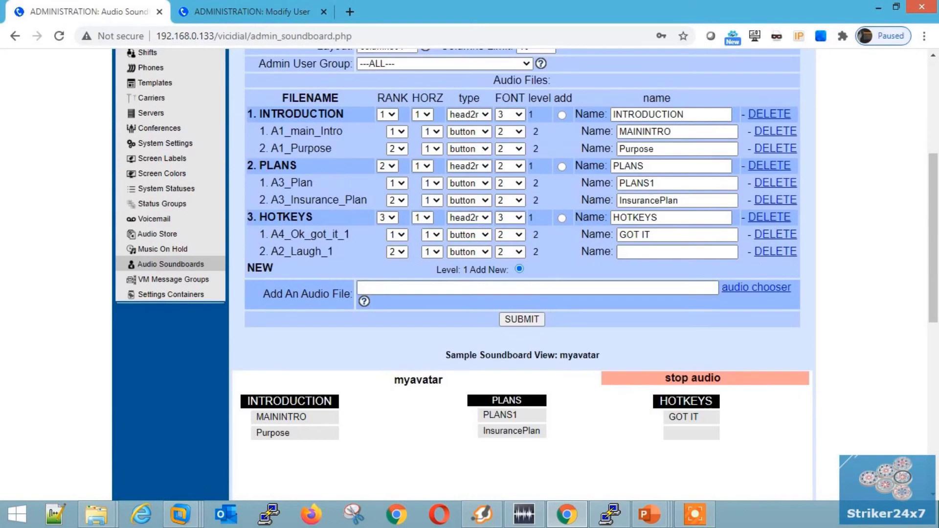
{"action": "left_click", "coordinate": [663, 251]}
{"action": "type", "text": "LA"}
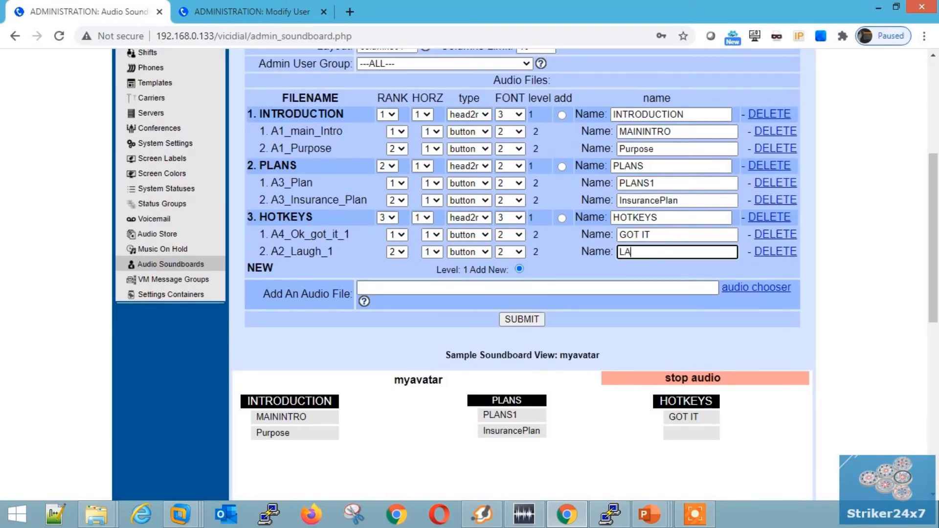
{"action": "type", "text": "UGH"}
{"action": "left_click", "coordinate": [510, 321]}
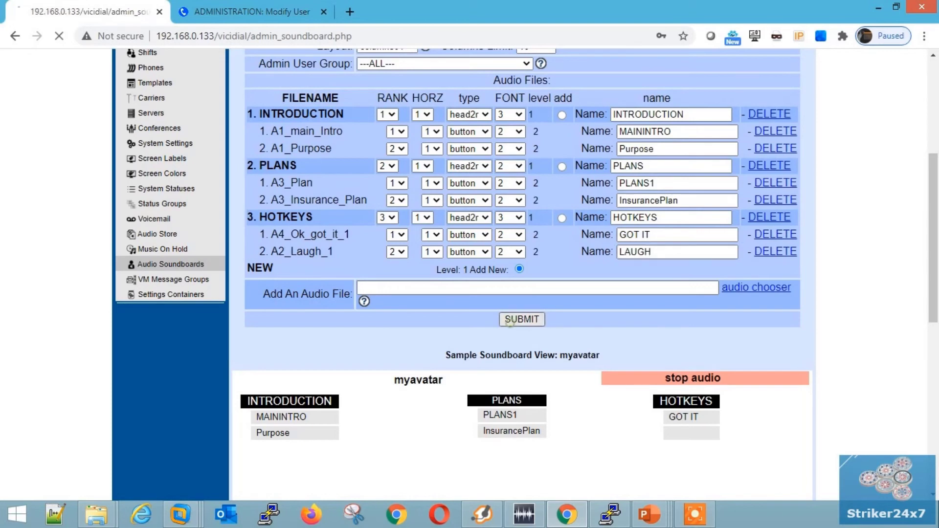
{"action": "scroll", "coordinate": [510, 321], "scroll_direction": "down", "scroll_amount": 3}
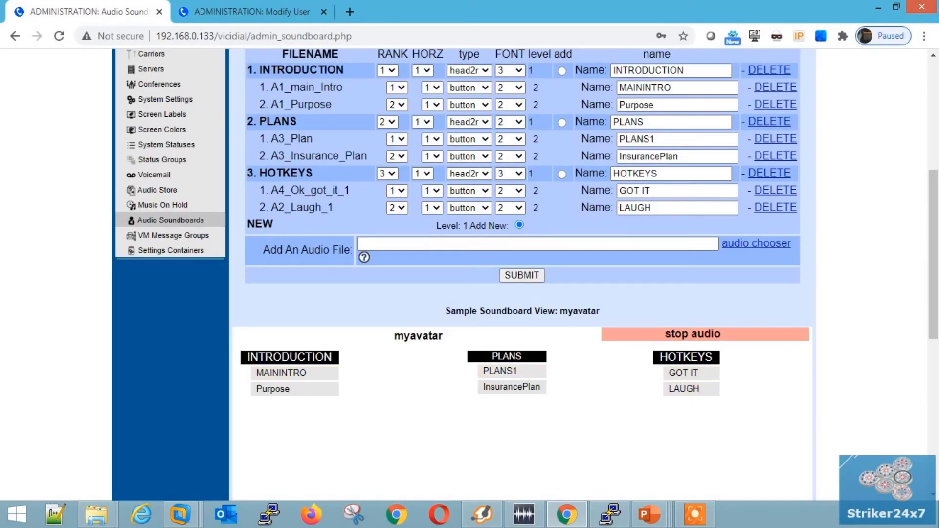
{"action": "scroll", "coordinate": [526, 225], "scroll_direction": "up", "scroll_amount": 1}
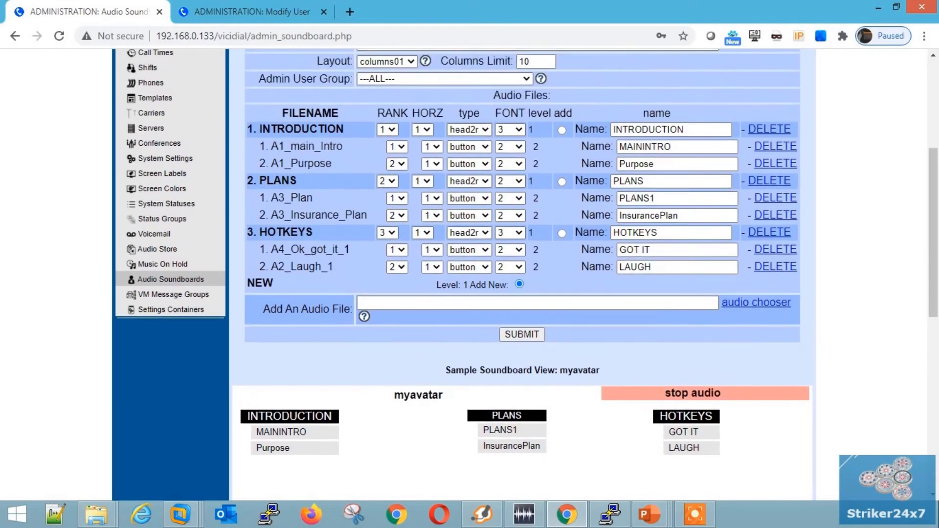
{"action": "scroll", "coordinate": [525, 225], "scroll_direction": "down", "scroll_amount": 4}
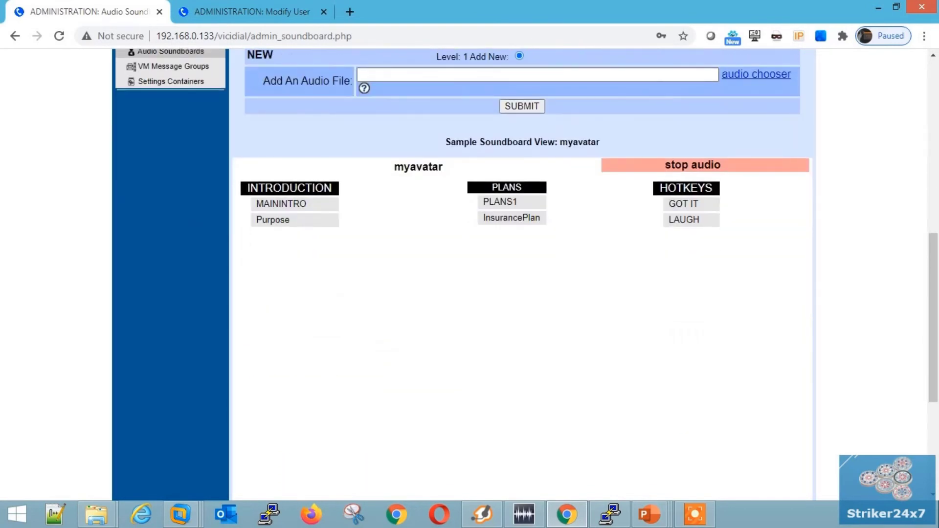
{"action": "scroll", "coordinate": [526, 274], "scroll_direction": "up", "scroll_amount": 8}
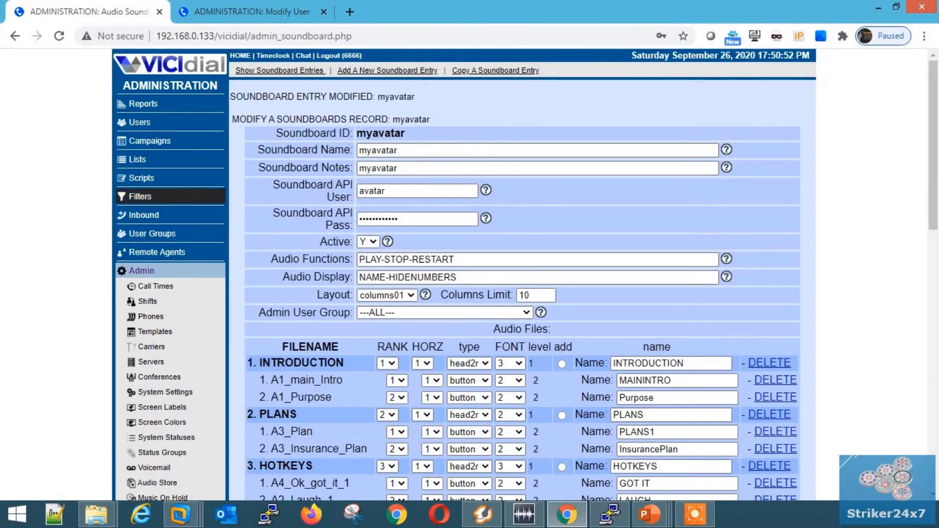
- Check the myavatar soundboard ID, then select the SOUNDBOARD script's iframe code for copying
{"action": "left_click", "coordinate": [142, 177]}
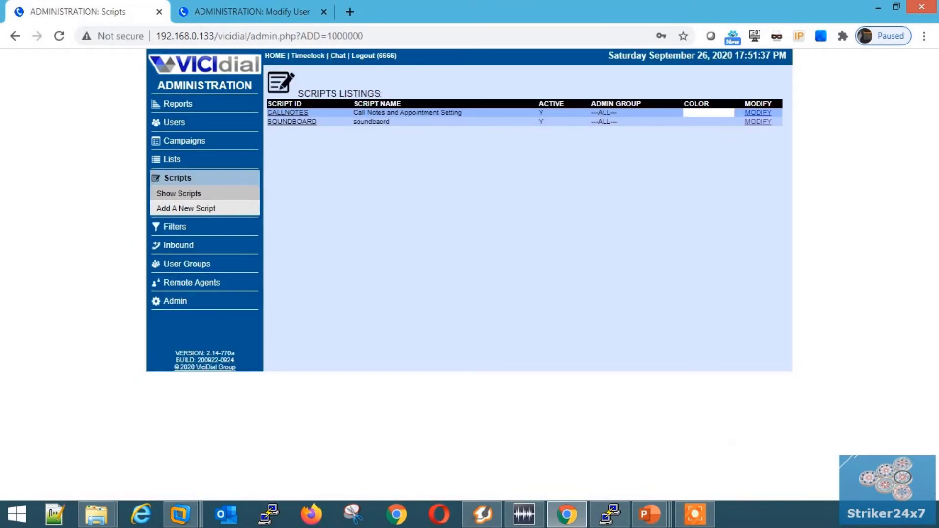
{"action": "left_click", "coordinate": [176, 296]}
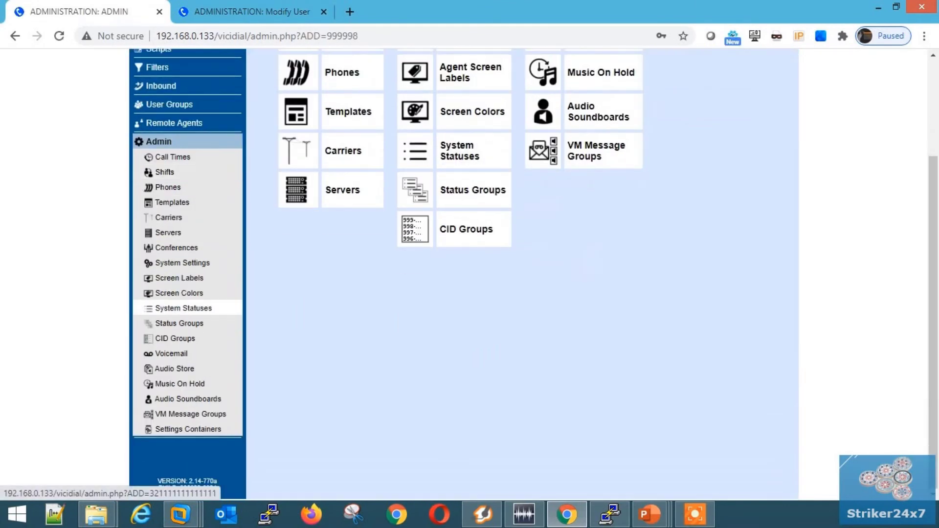
{"action": "left_click", "coordinate": [183, 396]}
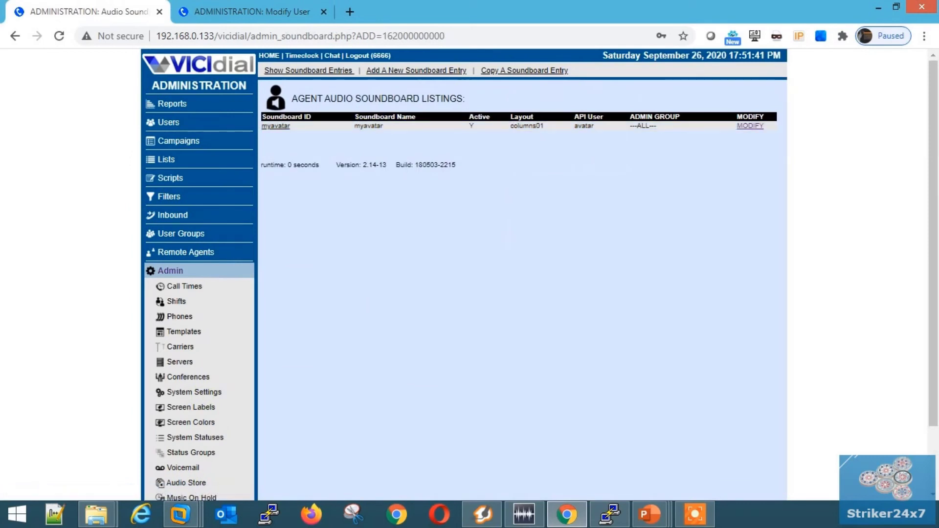
{"action": "mouse_move", "coordinate": [261, 126]}
{"action": "left_mouse_down"}
{"action": "mouse_move", "coordinate": [264, 68]}
{"action": "mouse_move", "coordinate": [262, 136]}
{"action": "left_mouse_up"}
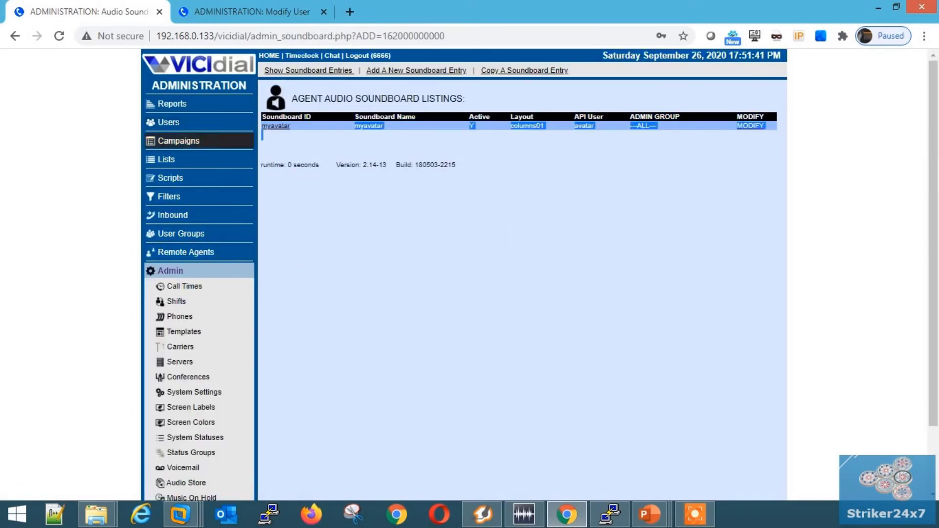
{"action": "left_click", "coordinate": [171, 178]}
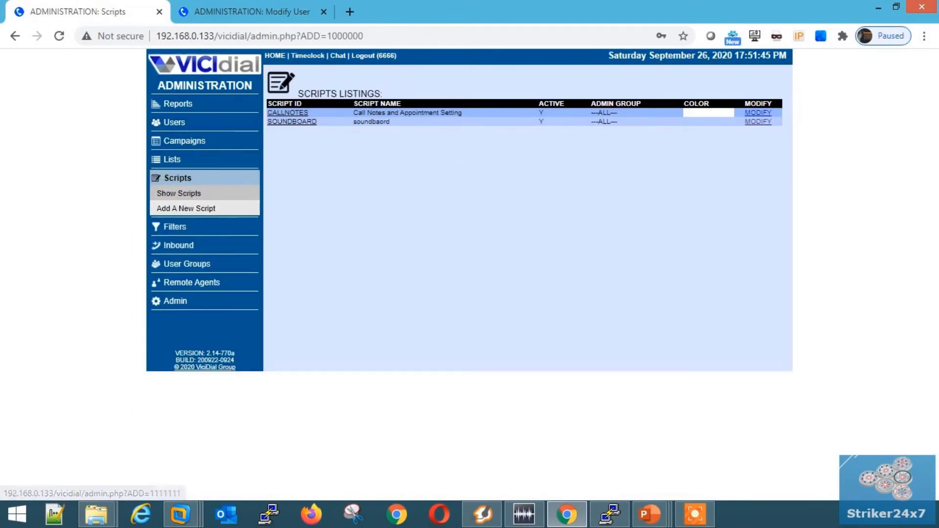
{"action": "left_click", "coordinate": [292, 121]}
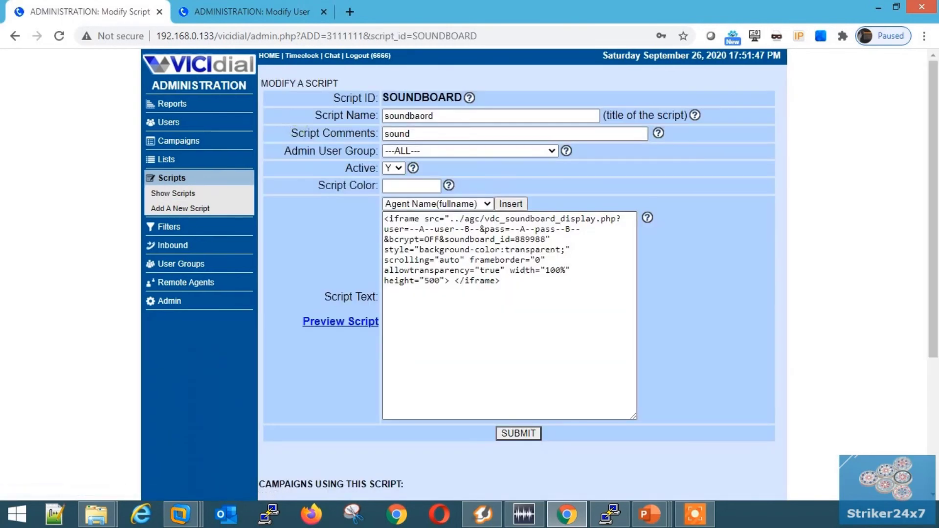
{"action": "left_click_drag", "start_coordinate": [500, 281], "coordinate": [385, 219]}
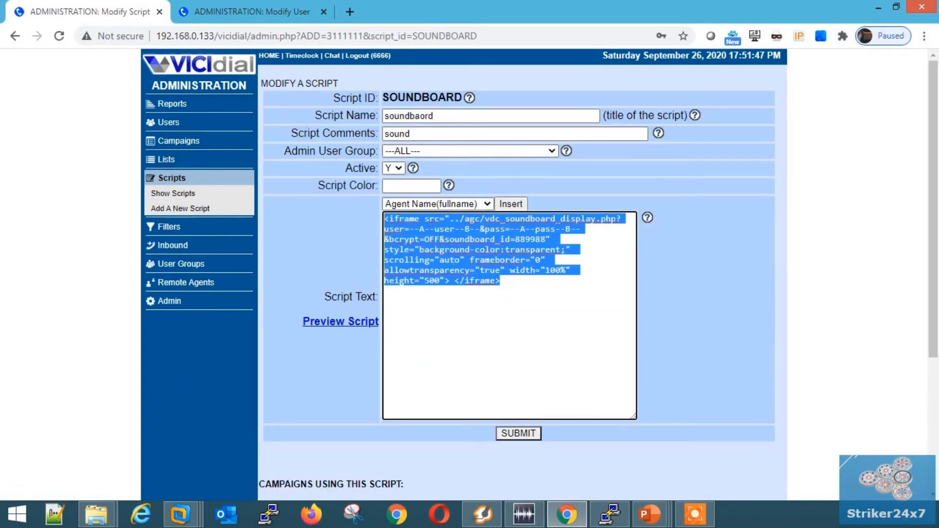
- Start a new script with ID myavataR1, name MYAVATAR and comments MYAVATAR
{"action": "left_click", "coordinate": [180, 208]}
{"action": "left_click", "coordinate": [420, 119]}
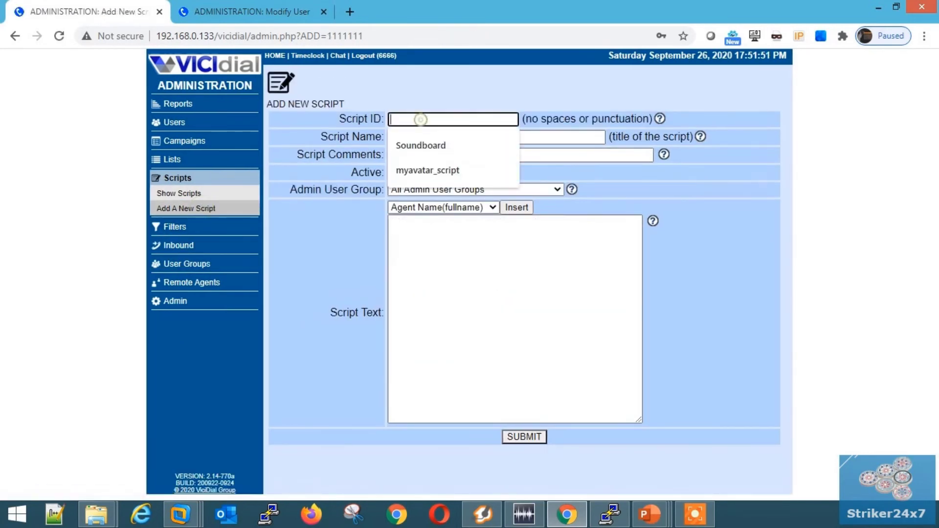
{"action": "left_click", "coordinate": [446, 170]}
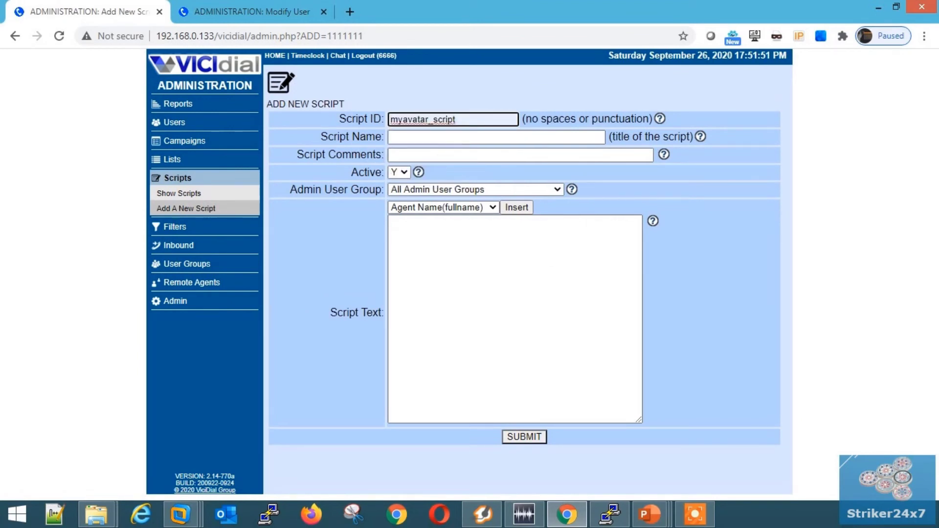
{"action": "left_click", "coordinate": [425, 119], "text": "shift"}
{"action": "type", "text": "R1"}
{"action": "key", "text": "Tab"}
{"action": "type", "text": "MYA"}
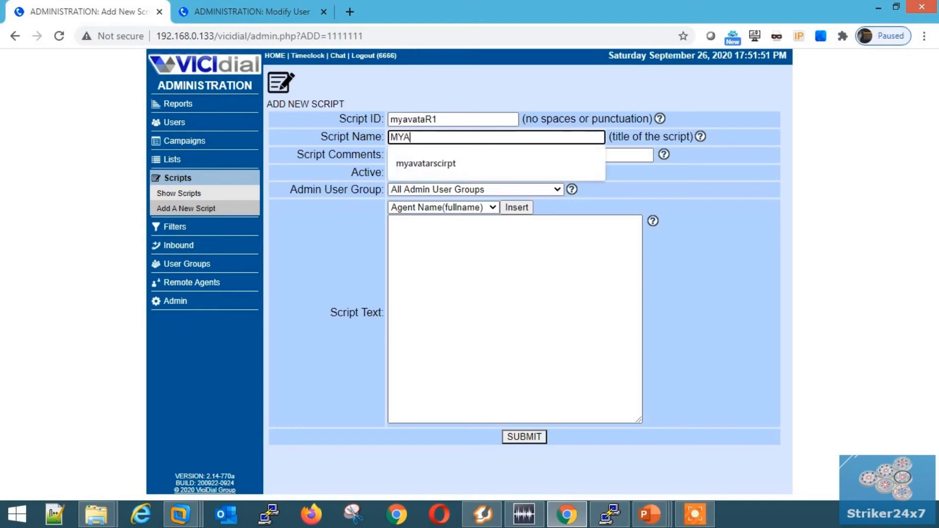
{"action": "type", "text": "VATAR"}
{"action": "key", "text": "Tab"}
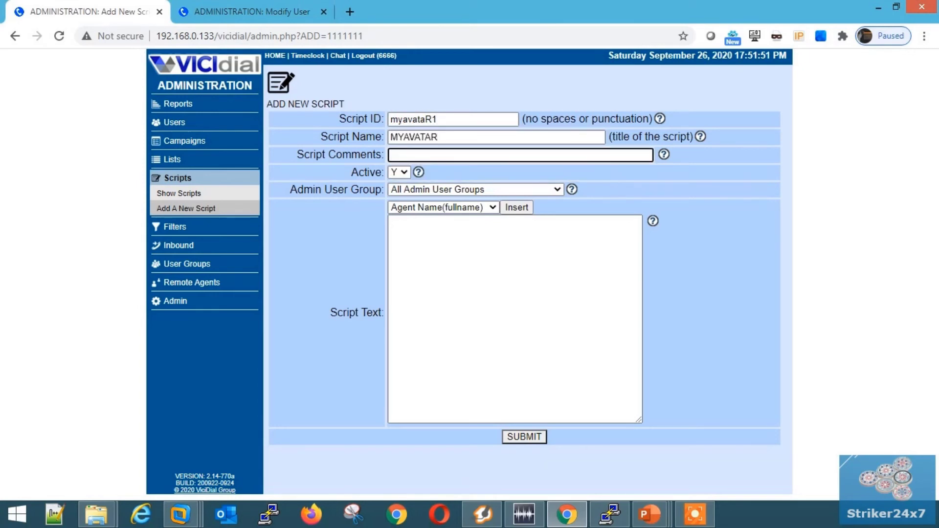
{"action": "type", "text": "MYAVATAR"}
- Paste the iframe code with soundboard_id changed to myavatar and submit the script
{"action": "left_click", "coordinate": [509, 256]}
{"action": "type", "text": "<iframe src=\"../agc/vdc_soundboard_display.php?user=--A--user--B--&pass=--A--pass--B--&bcrypt=OFF&soundboard_id=889988\" style=\"background-color:transparent;\" scrolling=\"auto\" frameborder=\"0\" allowtransparency=\"true\" width=\"100%\" height=\"500\"> </iframe>"}
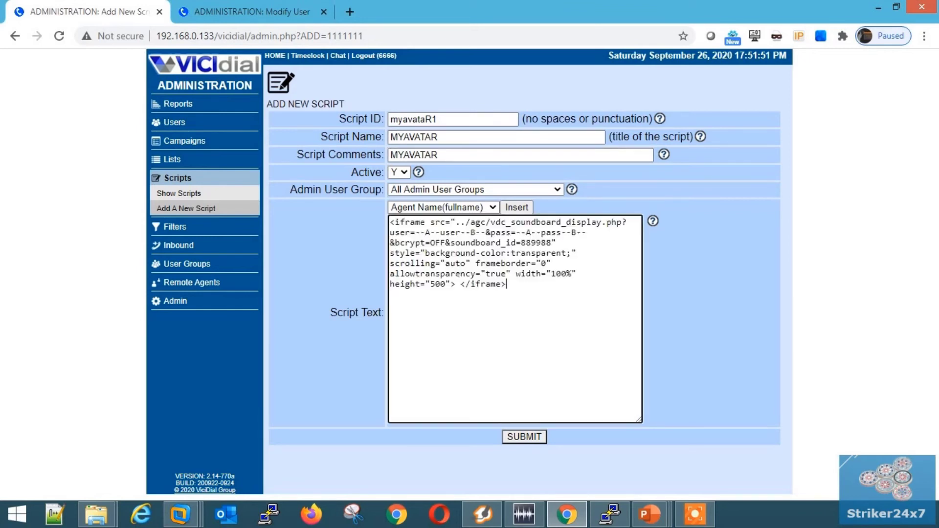
{"action": "double_click", "coordinate": [536, 243]}
{"action": "type", "text": "MYAVATAR"}
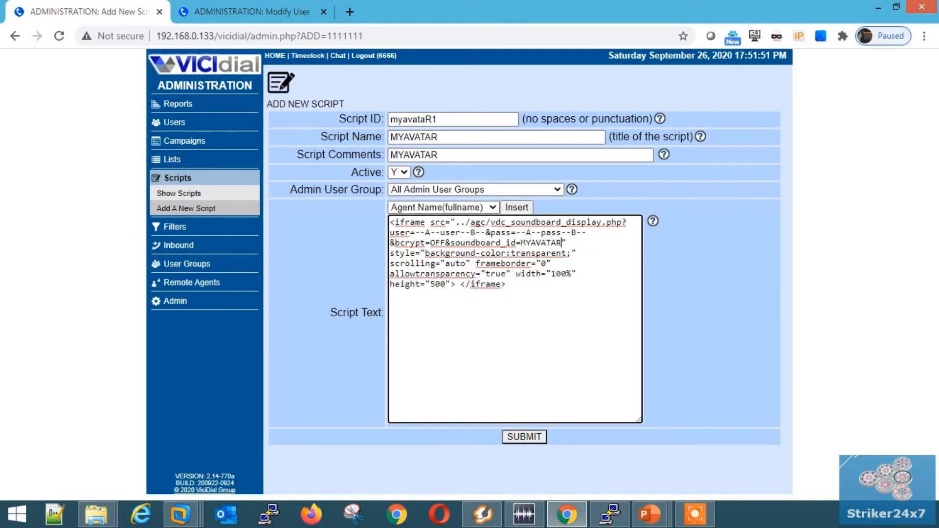
{"action": "key", "text": "ctrl+shift+Left"}
{"action": "type", "text": "myavatar"}
{"action": "left_click", "coordinate": [524, 437]}
- Check the myavatar soundboard and MYAVATAR1 script listings, then bring up the campaigns list
{"action": "left_click", "coordinate": [249, 11]}
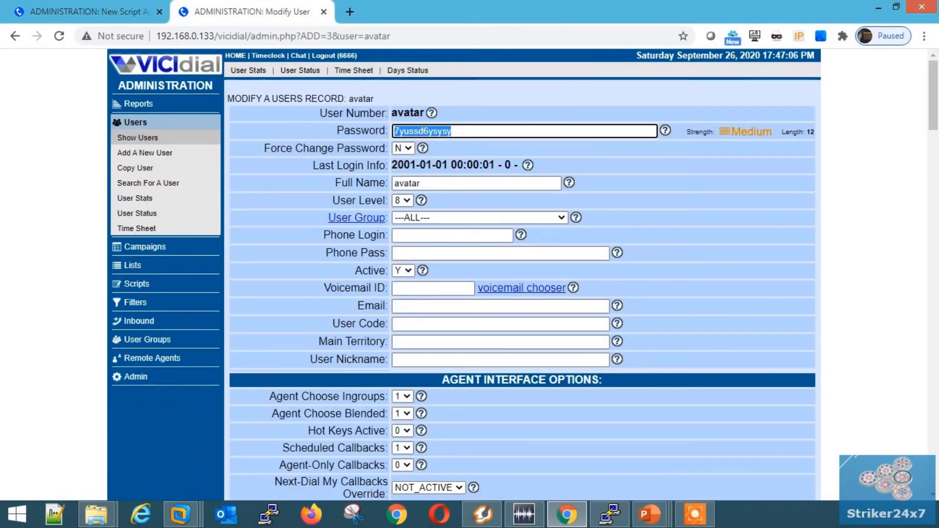
{"action": "left_click", "coordinate": [143, 377]}
{"action": "scroll", "coordinate": [143, 382], "scroll_direction": "down", "scroll_amount": 3}
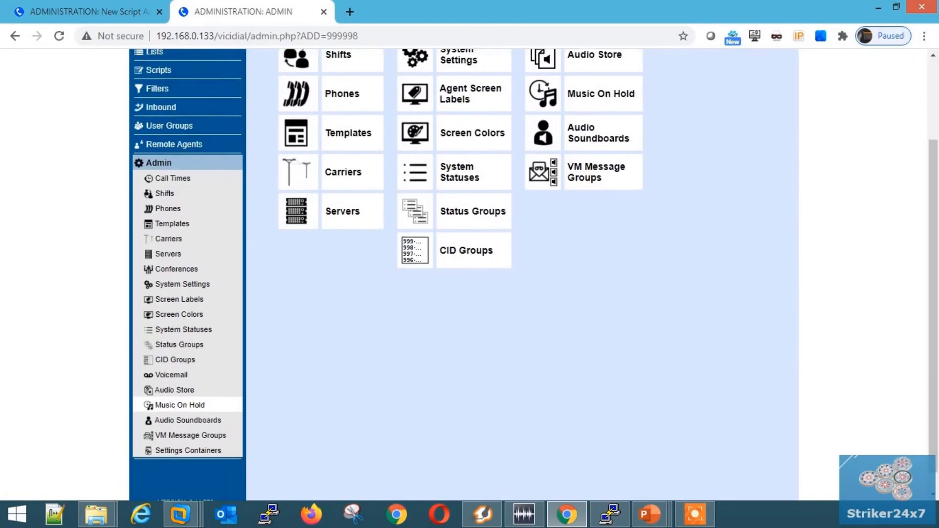
{"action": "left_click", "coordinate": [179, 399]}
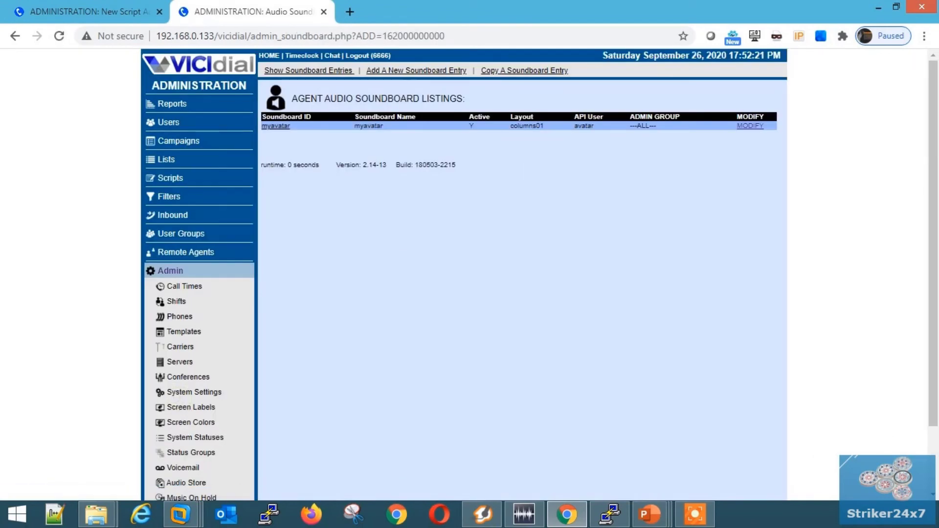
{"action": "left_click", "coordinate": [83, 11]}
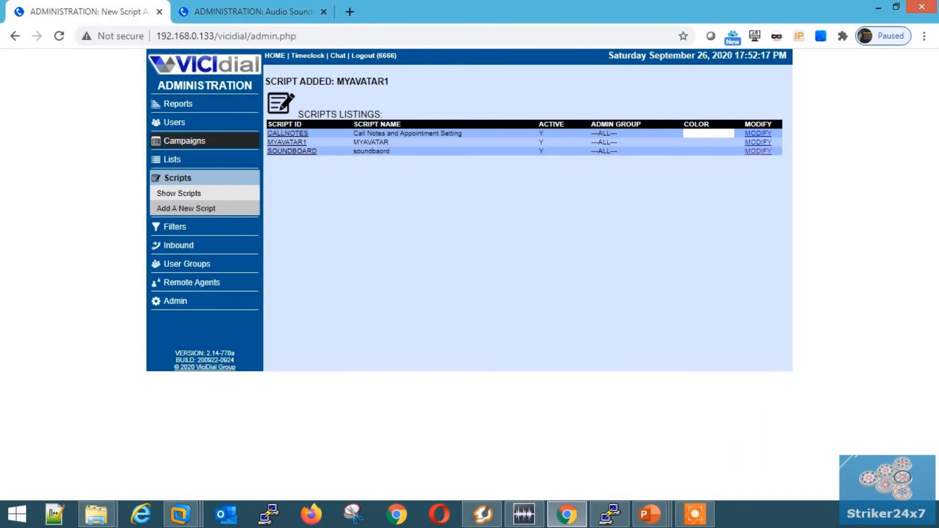
{"action": "left_click", "coordinate": [186, 141]}
- In the Health campaign's detail view, set Script to MYAVATAR1 - MYAVATAR
{"action": "left_click", "coordinate": [277, 124]}
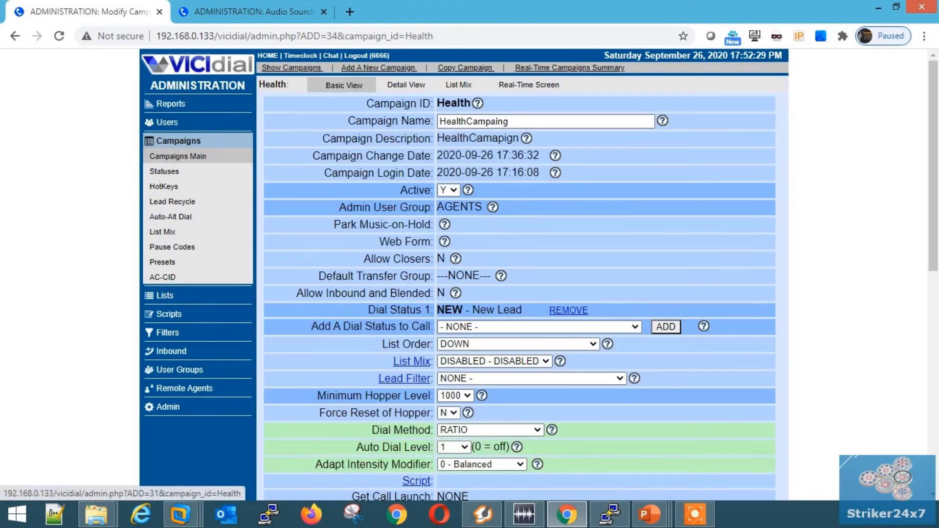
{"action": "left_click", "coordinate": [406, 85]}
{"action": "key", "text": "ctrl+f"}
{"action": "type", "text": "scr"}
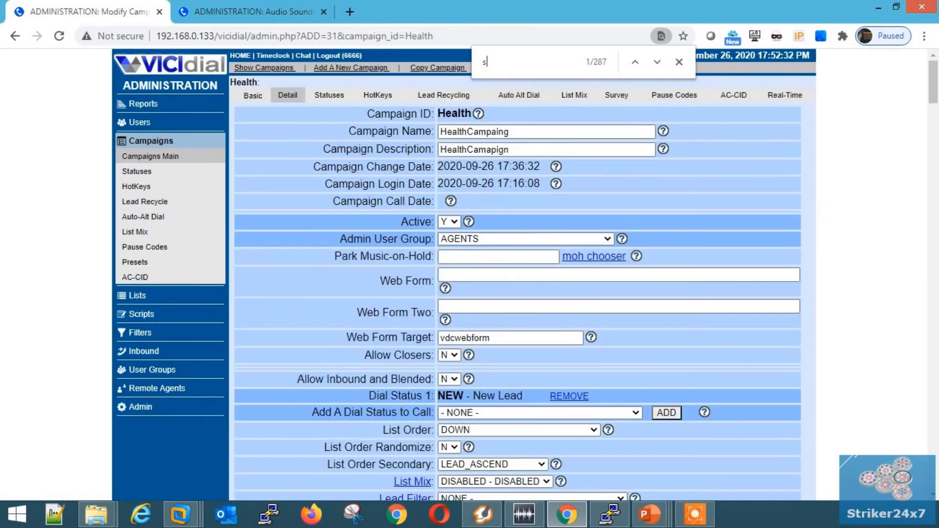
{"action": "key", "text": "Return"}
{"action": "key", "text": "Return"}
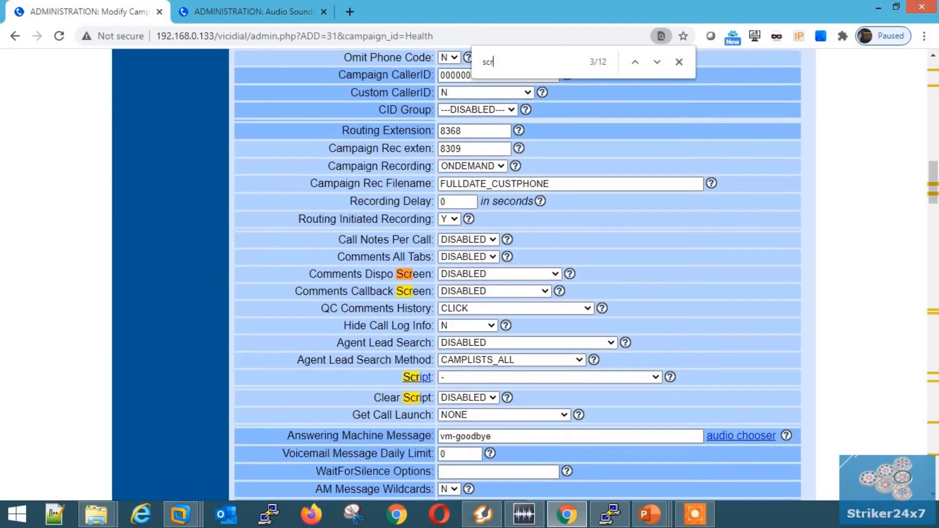
{"action": "scroll", "coordinate": [518, 274], "scroll_direction": "down", "scroll_amount": 3}
{"action": "left_click", "coordinate": [471, 238]}
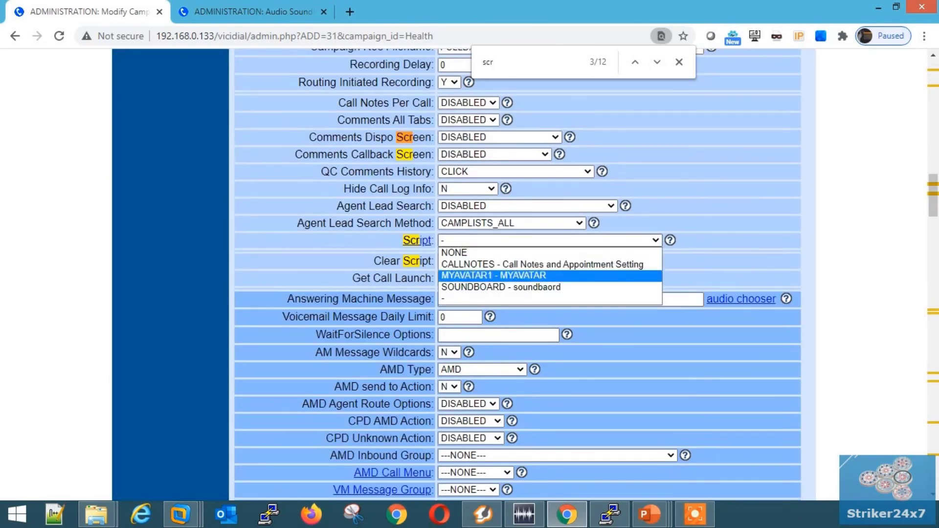
{"action": "left_click", "coordinate": [483, 278]}
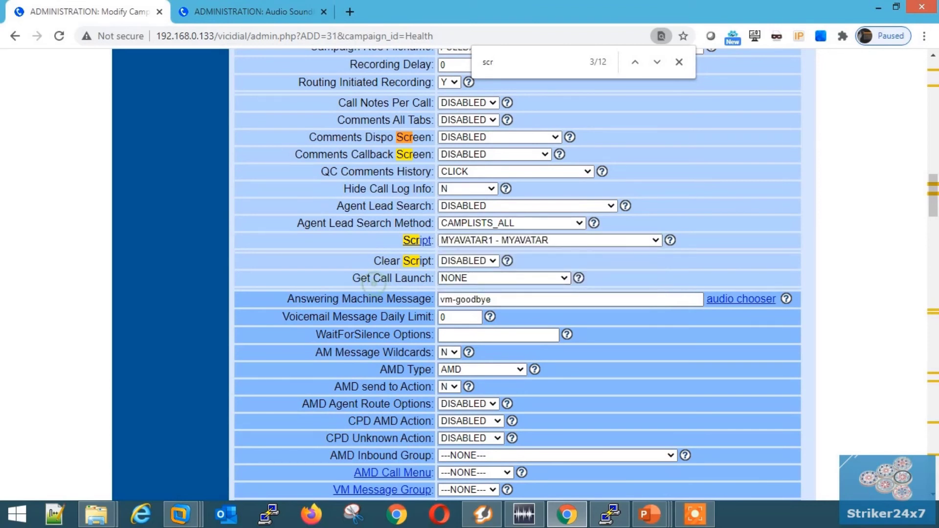
{"action": "left_click_drag", "start_coordinate": [351, 279], "coordinate": [370, 279]}
- Set Get Call Launch to SCRIPT and submit the Health campaign changes
{"action": "left_click", "coordinate": [504, 277]}
{"action": "left_click", "coordinate": [452, 300]}
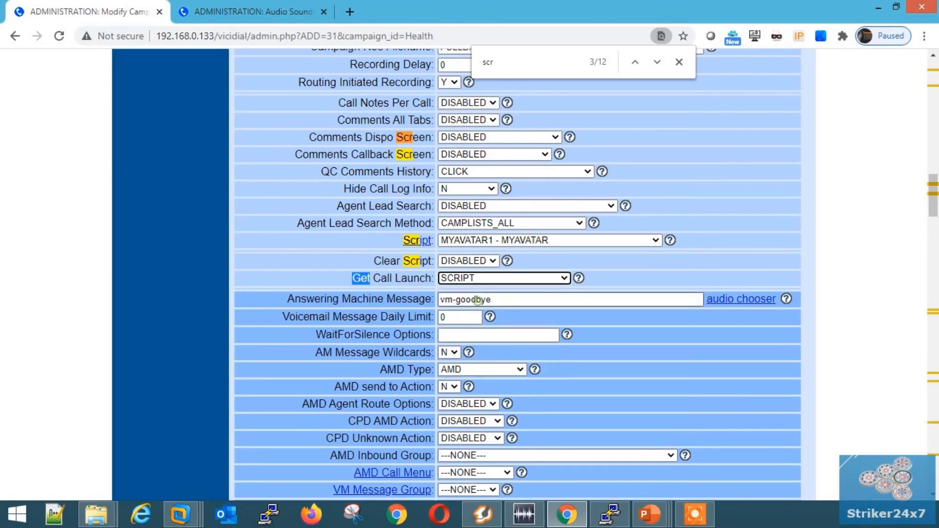
{"action": "left_click", "coordinate": [440, 317]}
{"action": "scroll", "coordinate": [440, 317], "scroll_direction": "down", "scroll_amount": 20}
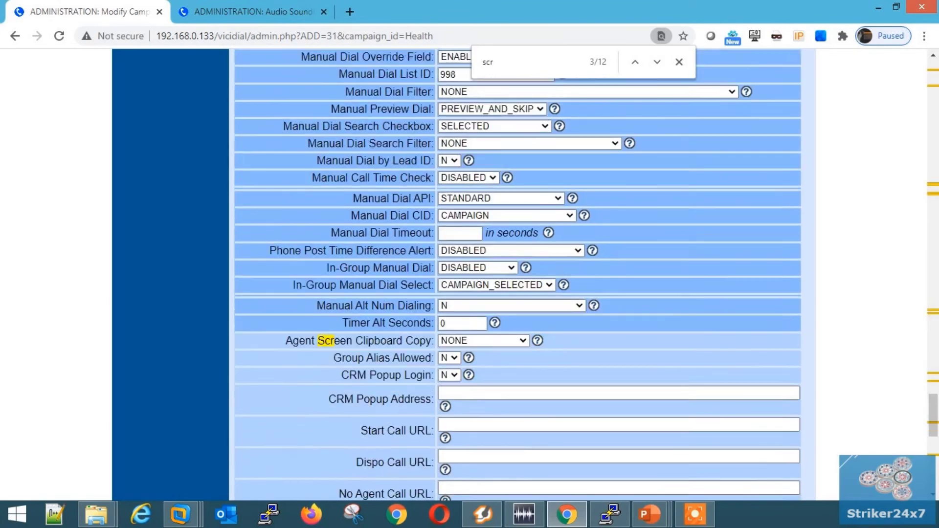
{"action": "scroll", "coordinate": [518, 225], "scroll_direction": "down", "scroll_amount": 8}
{"action": "left_click", "coordinate": [517, 223]}
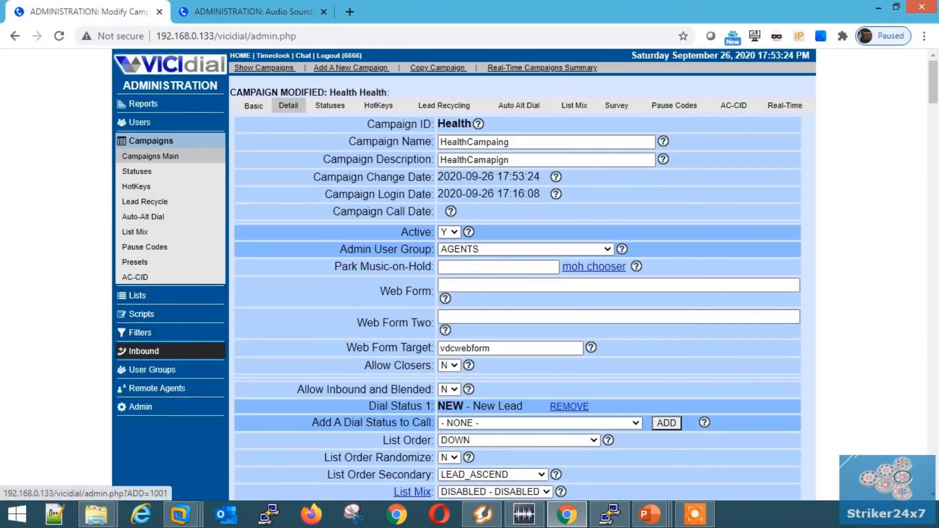
- Review the AGENTS user group settings and submit them unchanged
{"action": "left_click", "coordinate": [147, 370]}
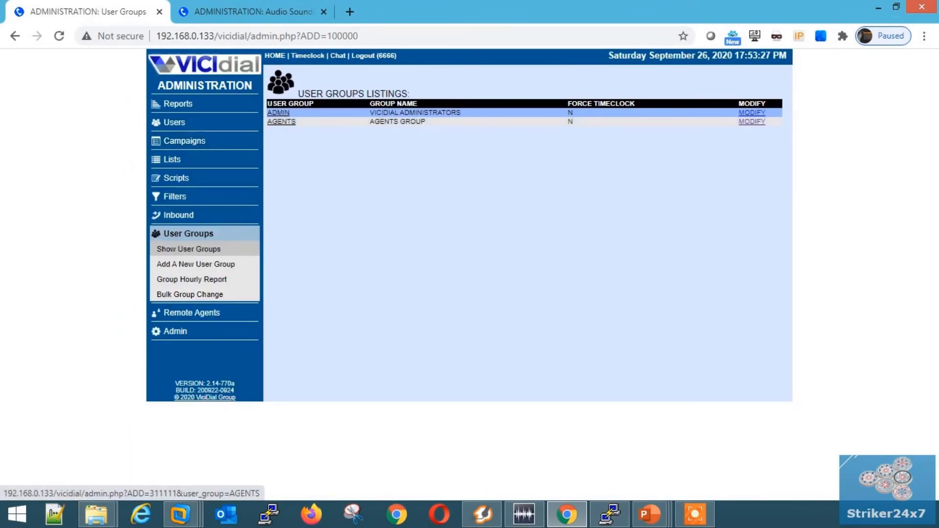
{"action": "left_click", "coordinate": [282, 121]}
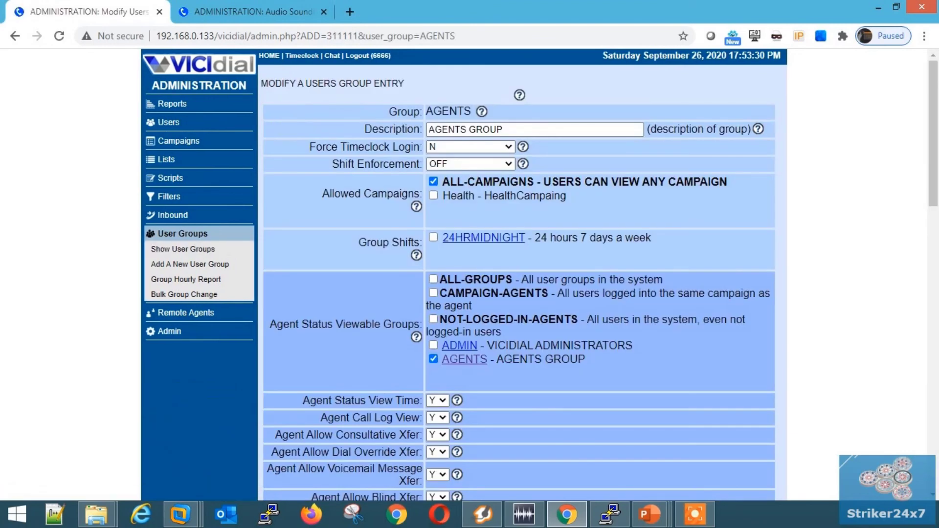
{"action": "scroll", "coordinate": [519, 274], "scroll_direction": "down", "scroll_amount": 5}
{"action": "left_click_drag", "start_coordinate": [336, 299], "coordinate": [422, 299]}
{"action": "scroll", "coordinate": [518, 274], "scroll_direction": "down", "scroll_amount": 12}
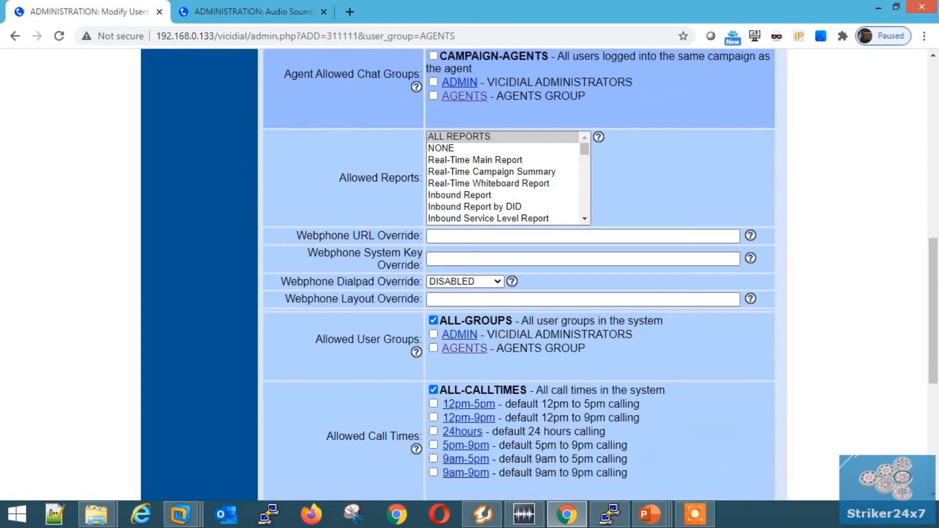
{"action": "left_click", "coordinate": [519, 310]}
{"action": "scroll", "coordinate": [519, 273], "scroll_direction": "up", "scroll_amount": 8}
{"action": "scroll", "coordinate": [519, 274], "scroll_direction": "up", "scroll_amount": 10}
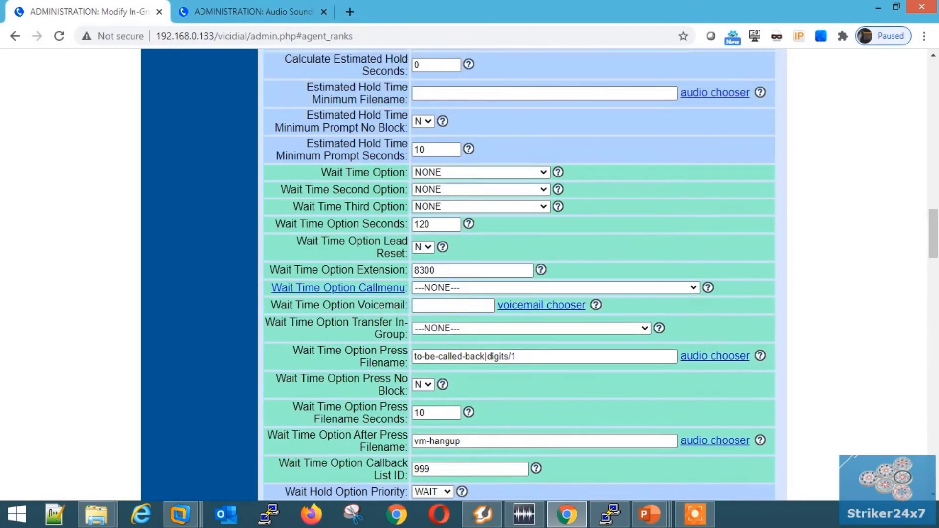
{"action": "scroll", "coordinate": [519, 274], "scroll_direction": "up", "scroll_amount": 15}
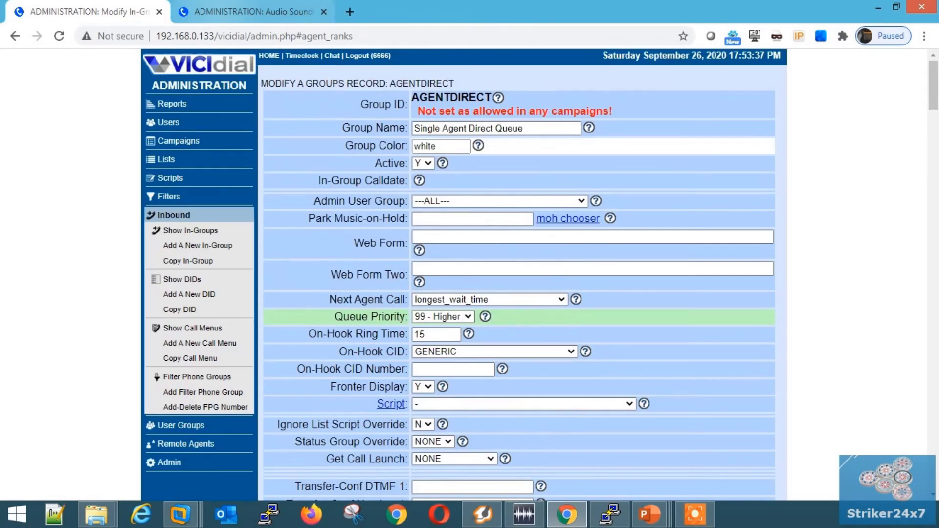
- From the Welcome screen's Agent Login, log in phone 1001 with its password
{"action": "left_click", "coordinate": [218, 10]}
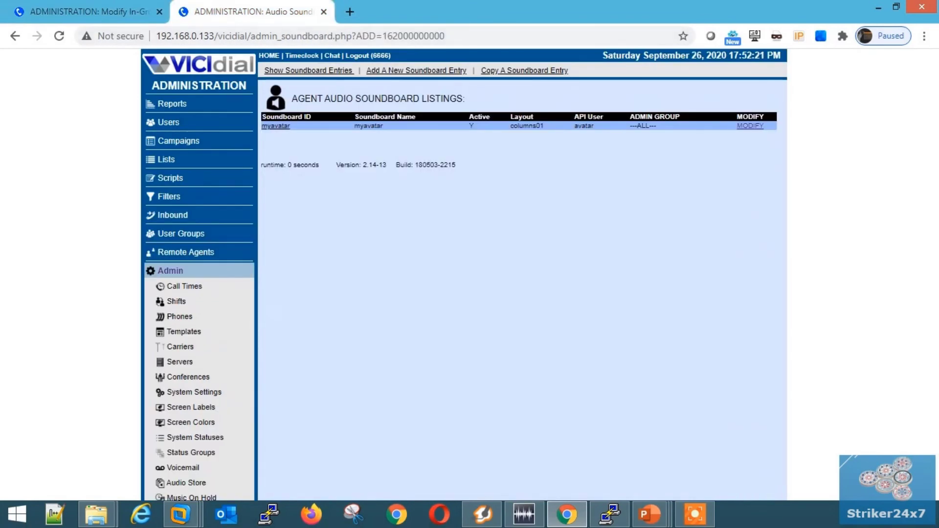
{"action": "left_click", "coordinate": [268, 55]}
{"action": "left_click", "coordinate": [469, 155]}
{"action": "left_click", "coordinate": [471, 155]}
{"action": "type", "text": "1001"}
{"action": "key", "text": "Tab"}
{"action": "key", "text": "Tab"}
{"action": "key", "text": "Return"}
- Log in with the agent's user credentials into the Health campaign
{"action": "left_click", "coordinate": [469, 155]}
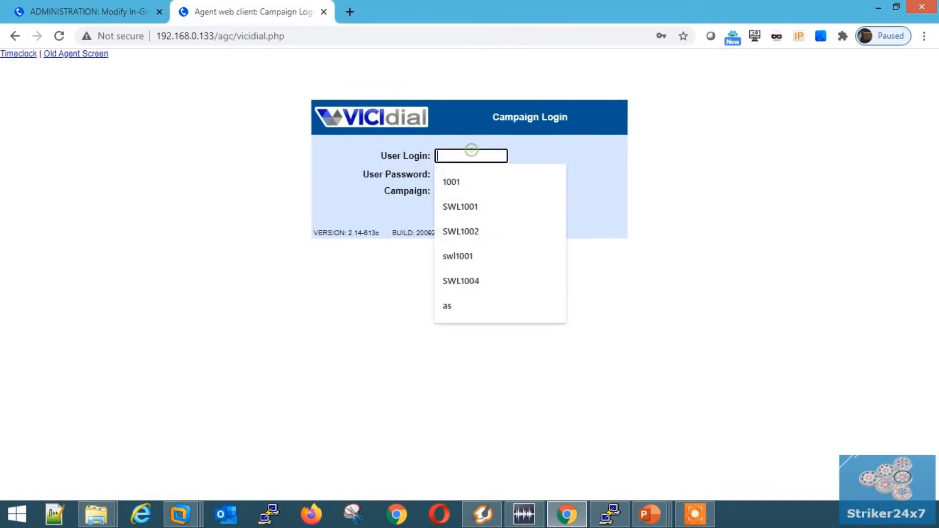
{"action": "type", "text": "1001"}
{"action": "key", "text": "Tab"}
{"action": "key", "text": "Tab"}
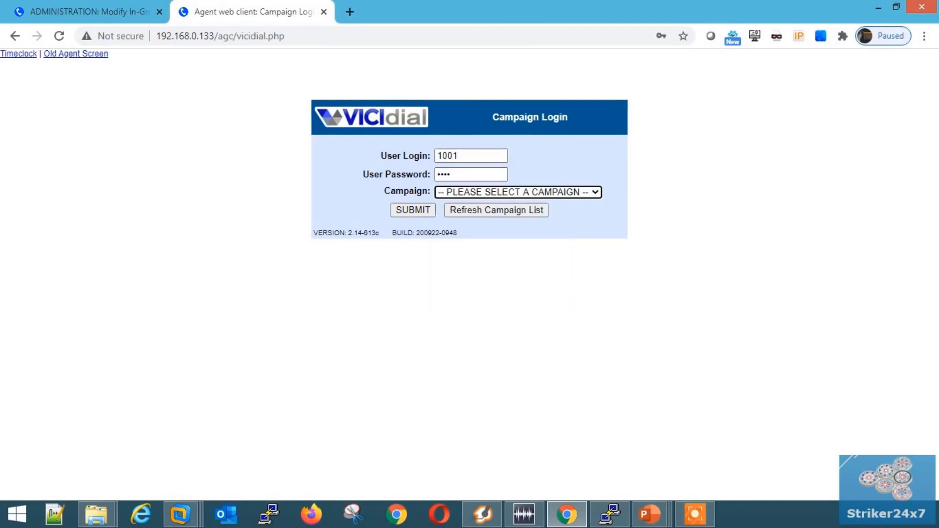
{"action": "key", "text": "alt+Down"}
{"action": "key", "text": "Down"}
{"action": "key", "text": "Return"}
{"action": "key", "text": "Tab"}
{"action": "key", "text": "Return"}
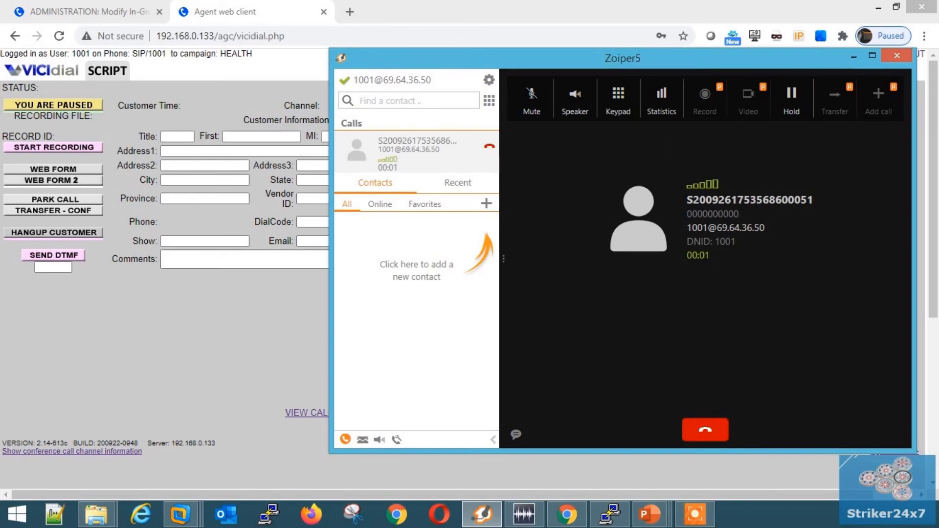
- Show the agent's SCRIPT panel and refresh it to display the myavatar soundboard
{"action": "left_click", "coordinate": [196, 300]}
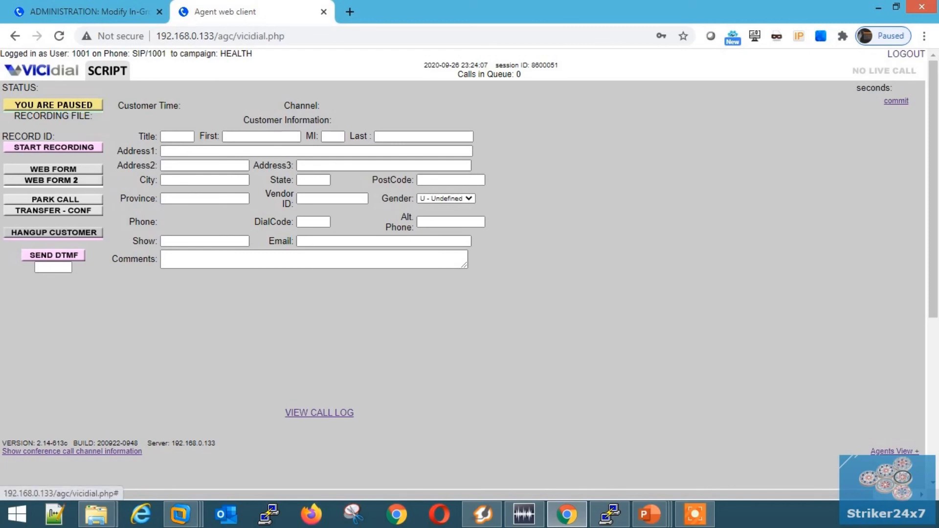
{"action": "left_click", "coordinate": [107, 71]}
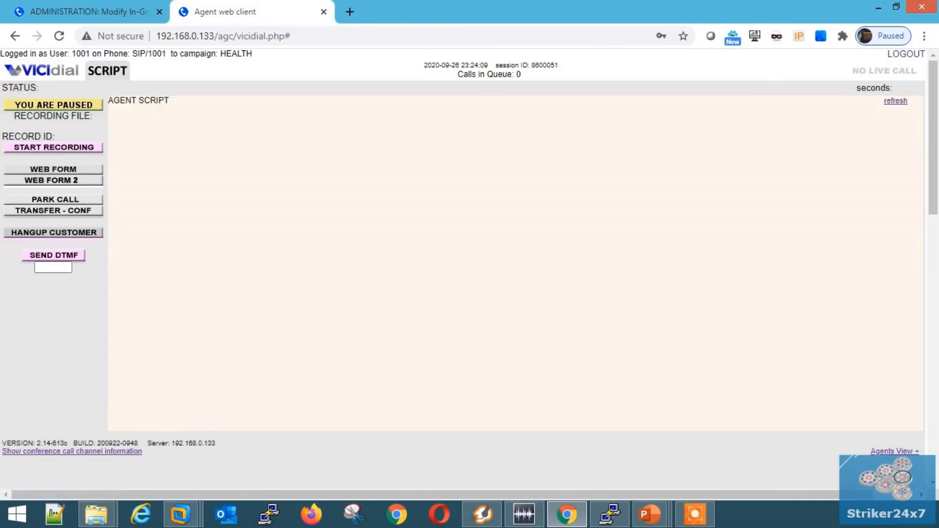
{"action": "left_click", "coordinate": [889, 100]}
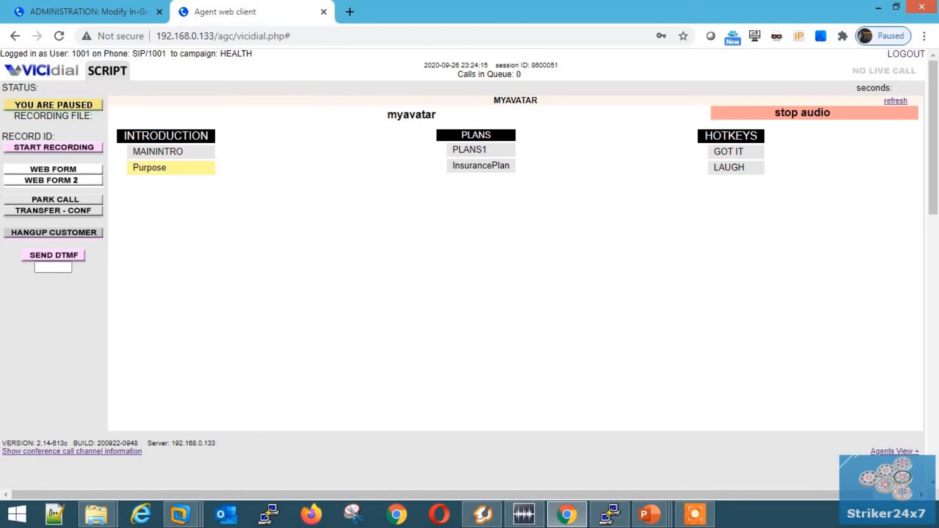
- Play the Purpose, PLANS1, MAININTRO, Purpose and LAUGH soundboard clips
{"action": "left_click", "coordinate": [151, 169]}
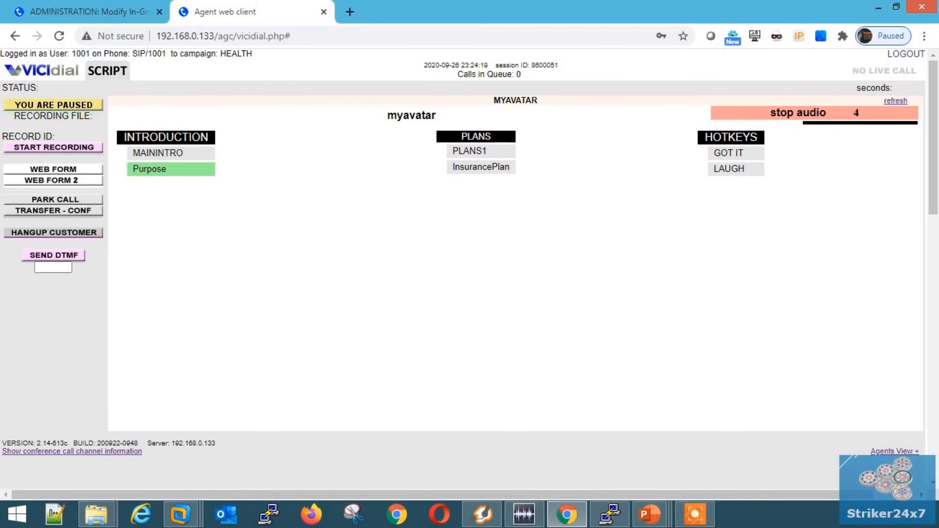
{"action": "left_click", "coordinate": [465, 151]}
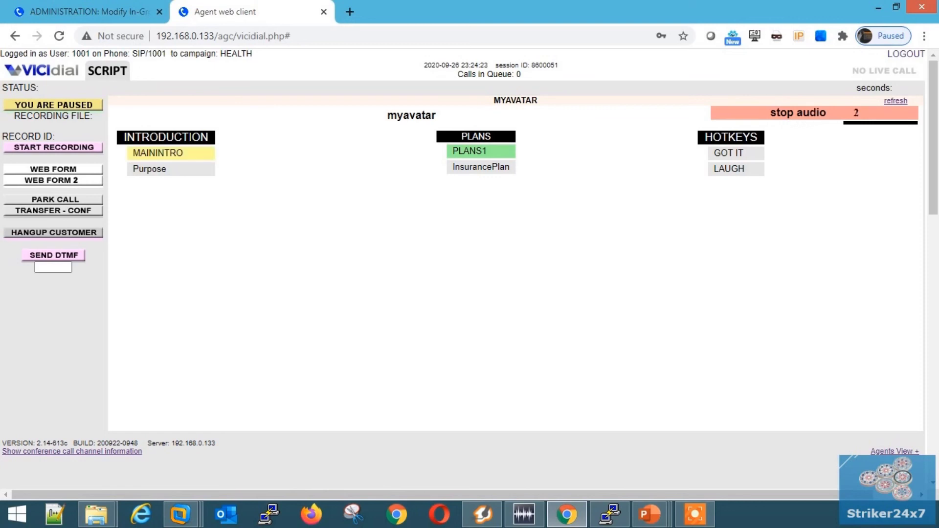
{"action": "left_click", "coordinate": [158, 153]}
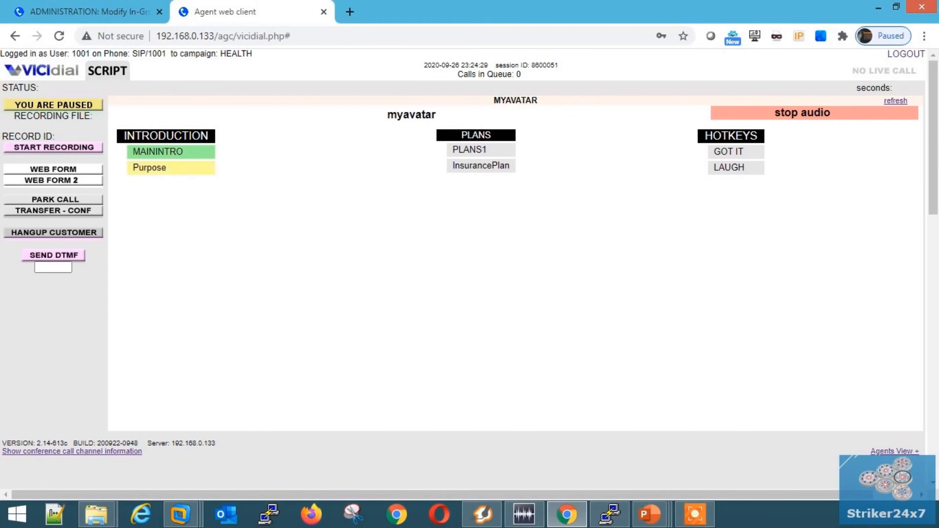
{"action": "left_click", "coordinate": [149, 168]}
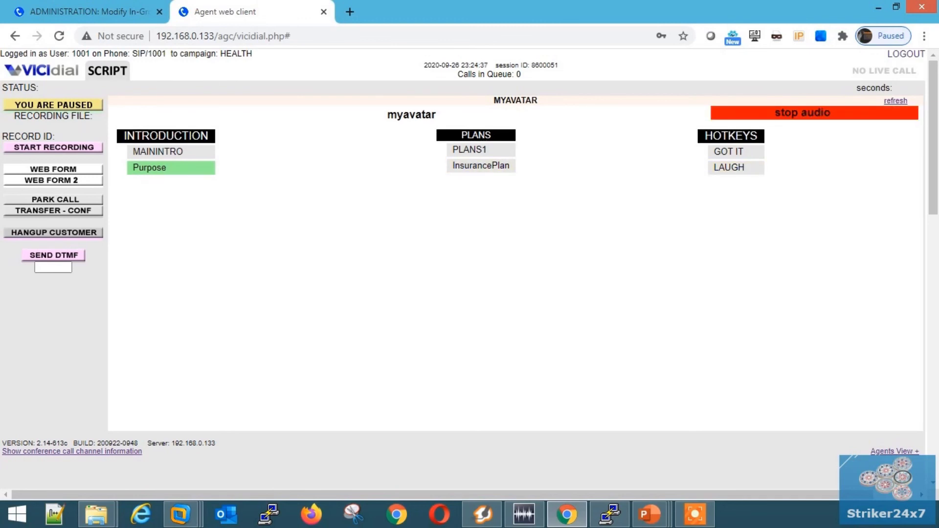
{"action": "left_click", "coordinate": [736, 167]}
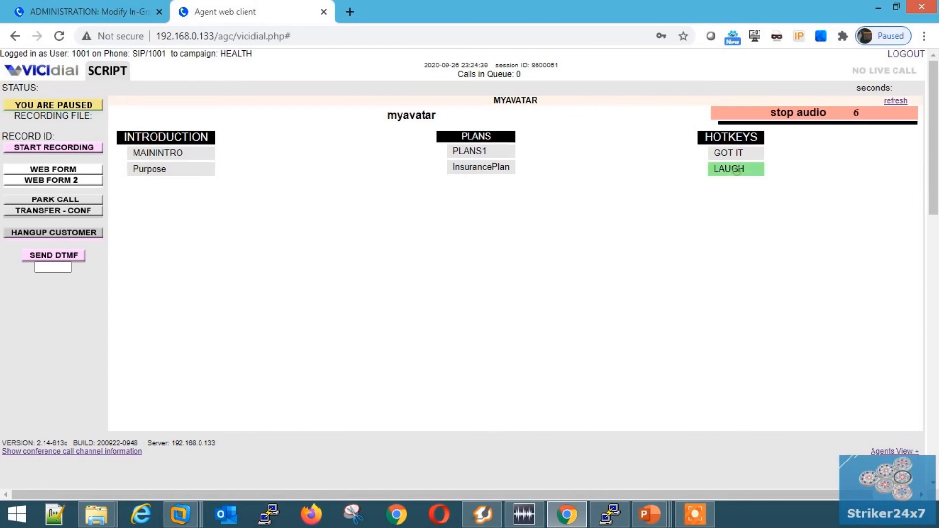